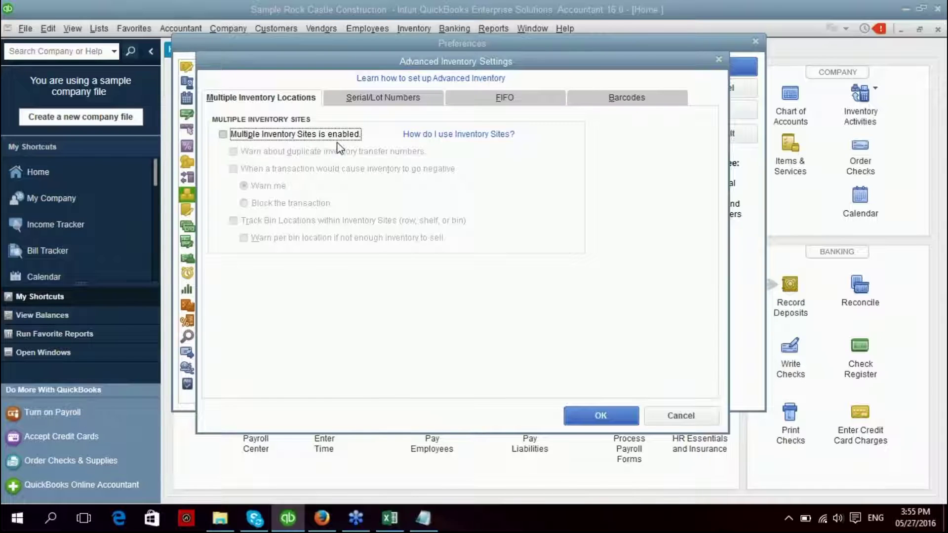
Enable Multiple Inventory Sites and assign the existing inventory transactions to the Manila WH site.
click(223, 136)
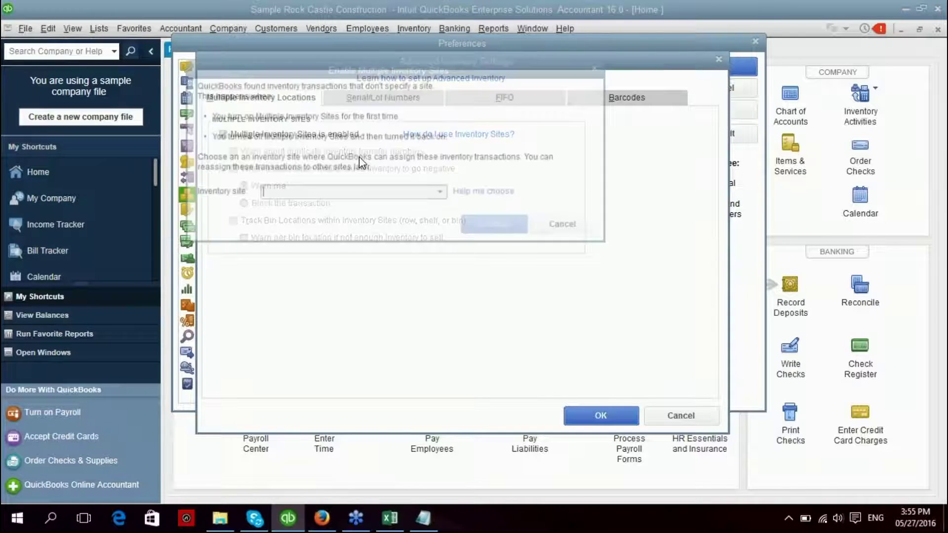
click(442, 193)
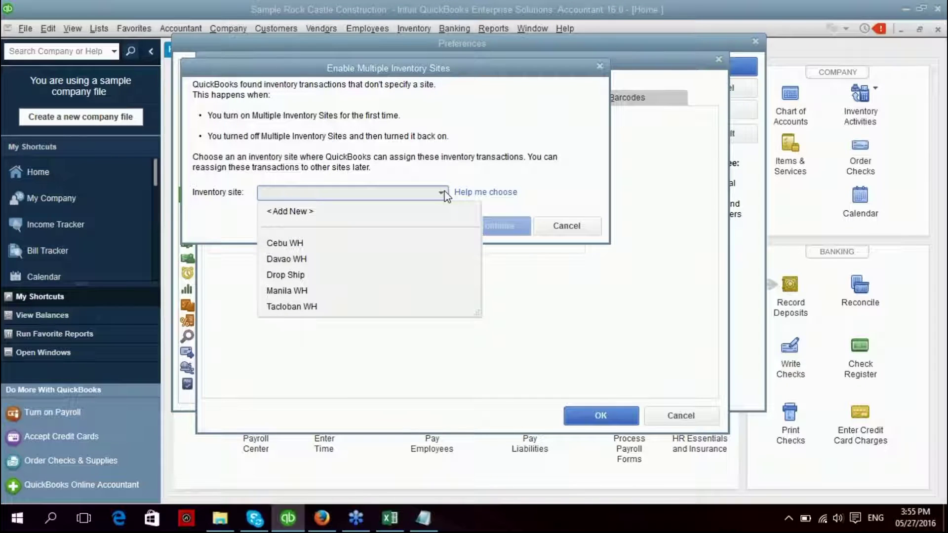
mouse_move(539, 67)
mouse_down()
mouse_move(712, 126)
mouse_move(715, 238)
mouse_move(695, 240)
mouse_move(626, 200)
mouse_move(552, 70)
mouse_up()
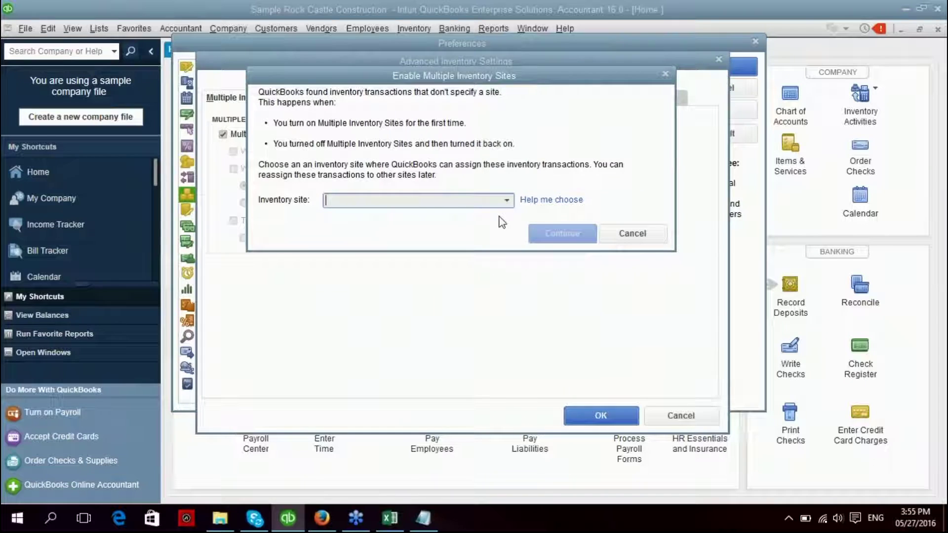
click(507, 200)
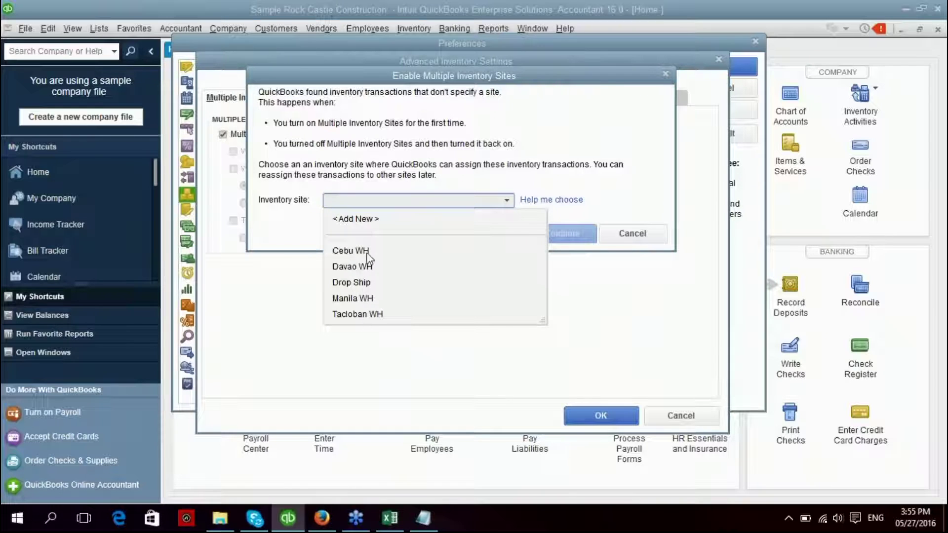
click(360, 298)
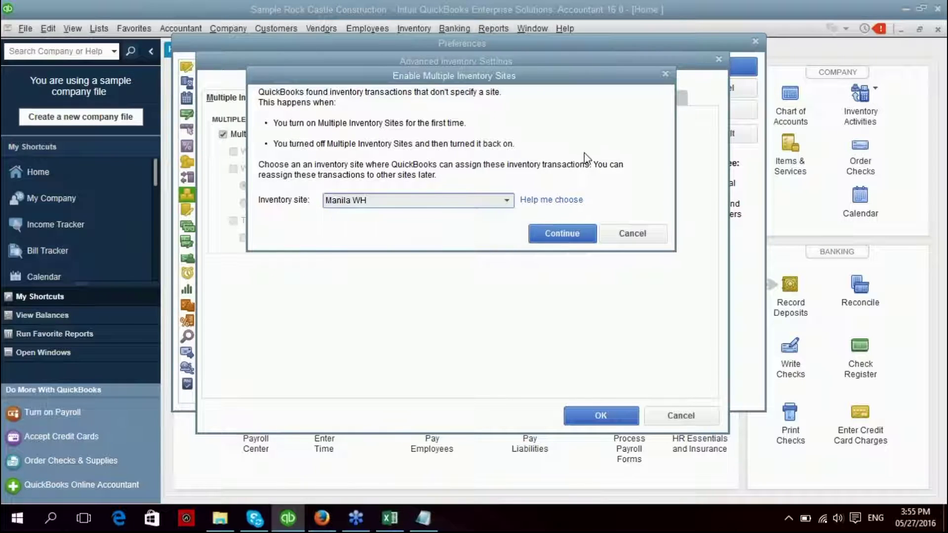
click(570, 236)
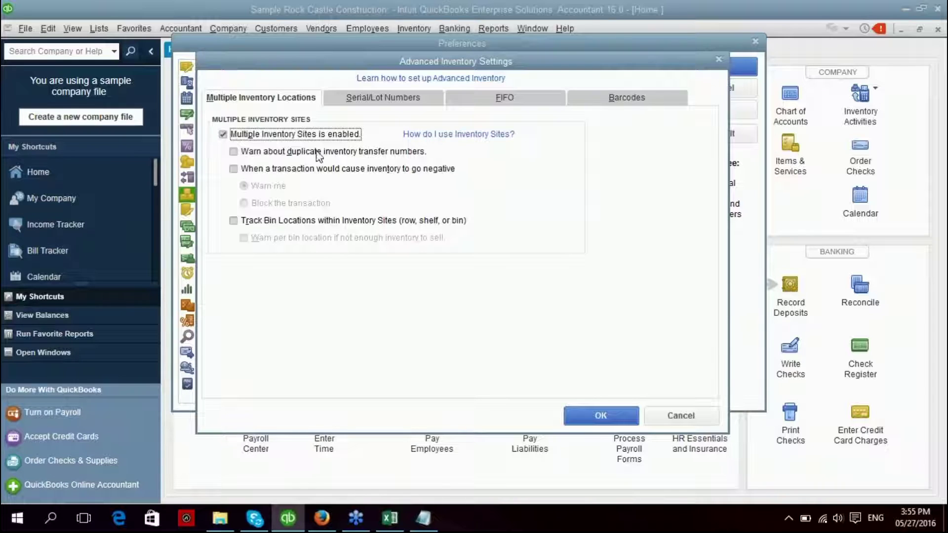
Turn on the duplicate transfer number and negative inventory warnings, plus bin location tracking with per-bin shortage warnings.
click(234, 152)
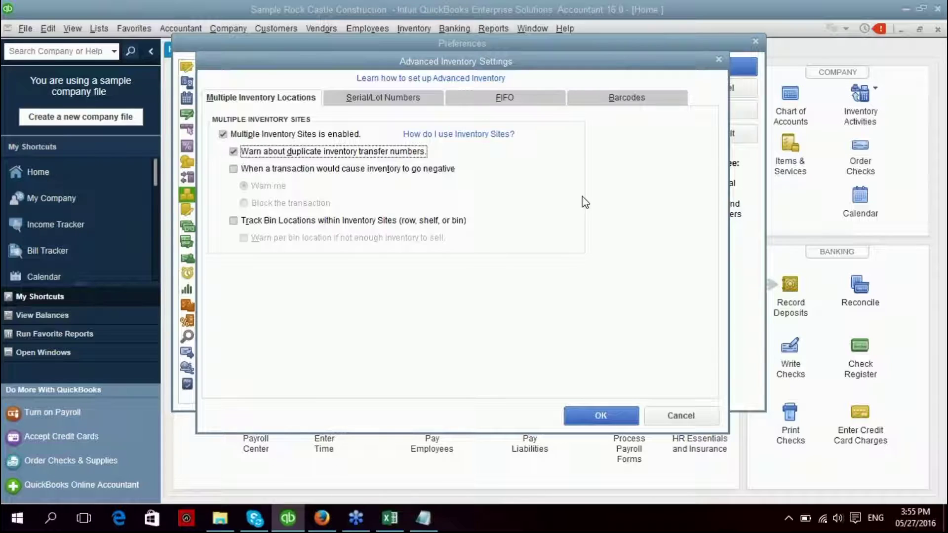
click(282, 171)
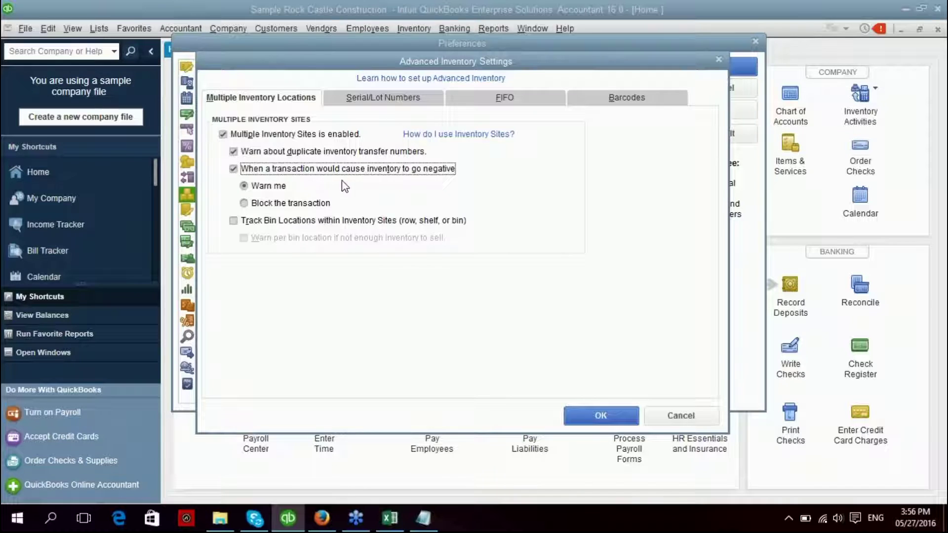
click(304, 222)
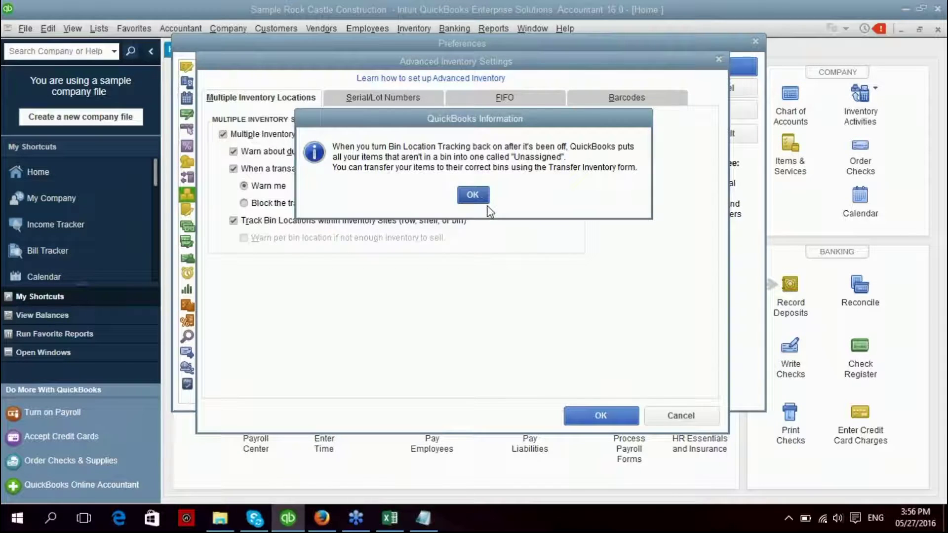
click(472, 193)
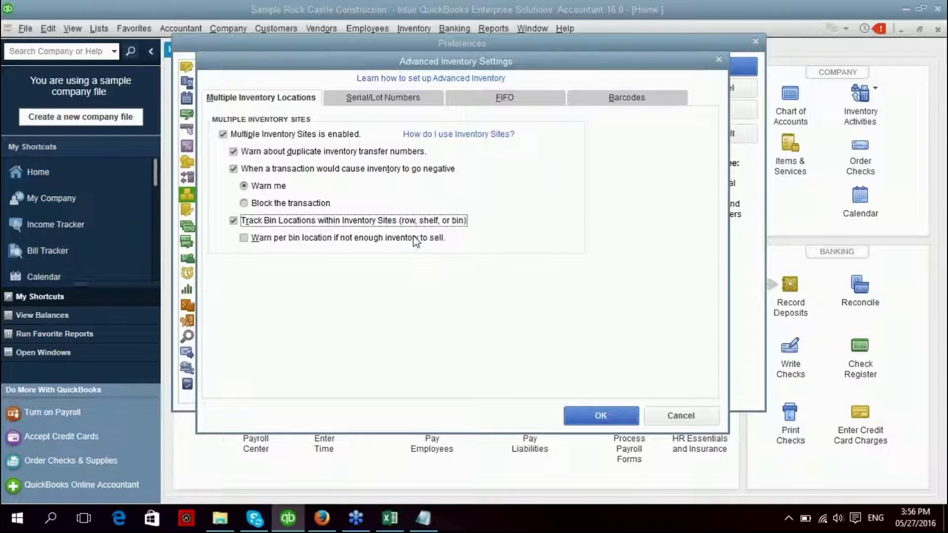
click(245, 239)
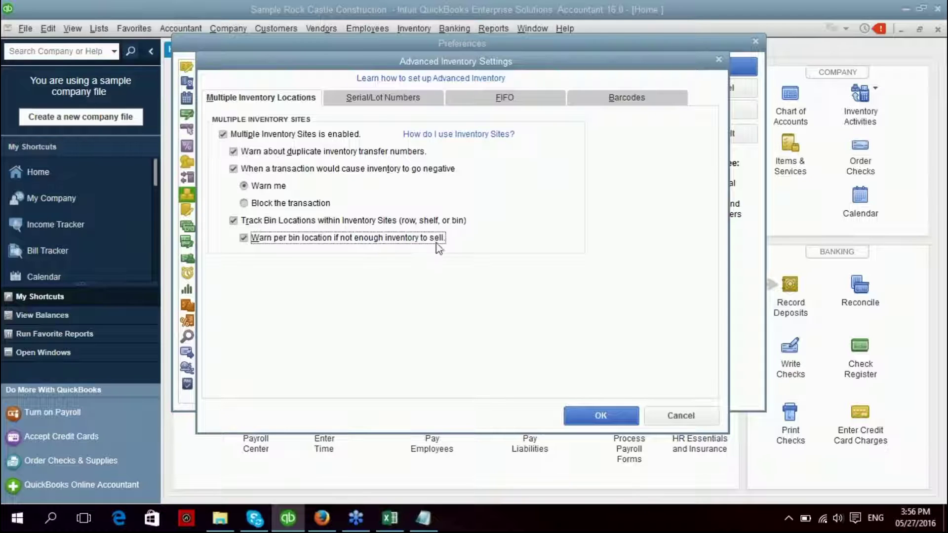
Enable lot or serial numbers using Serial Numbers, and use FIFO starting on 12/15/2020.
click(391, 108)
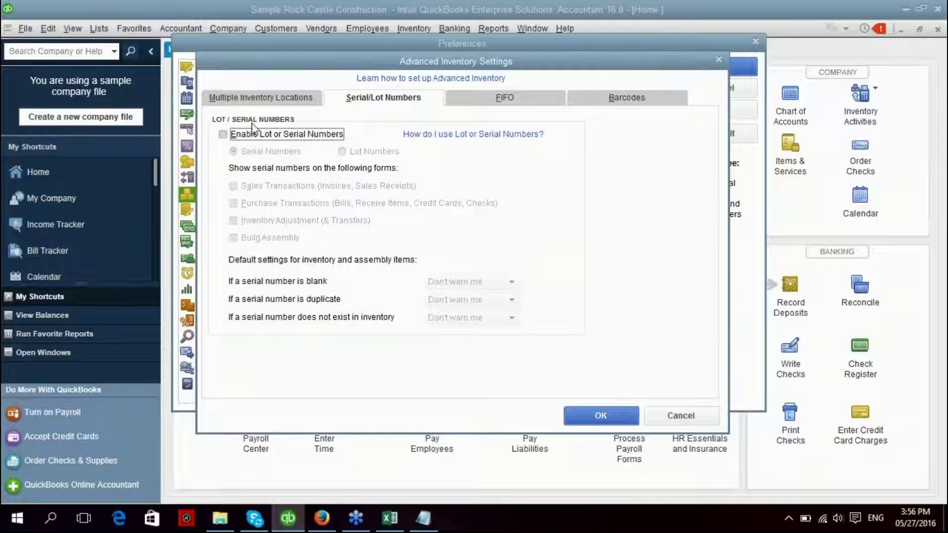
click(223, 135)
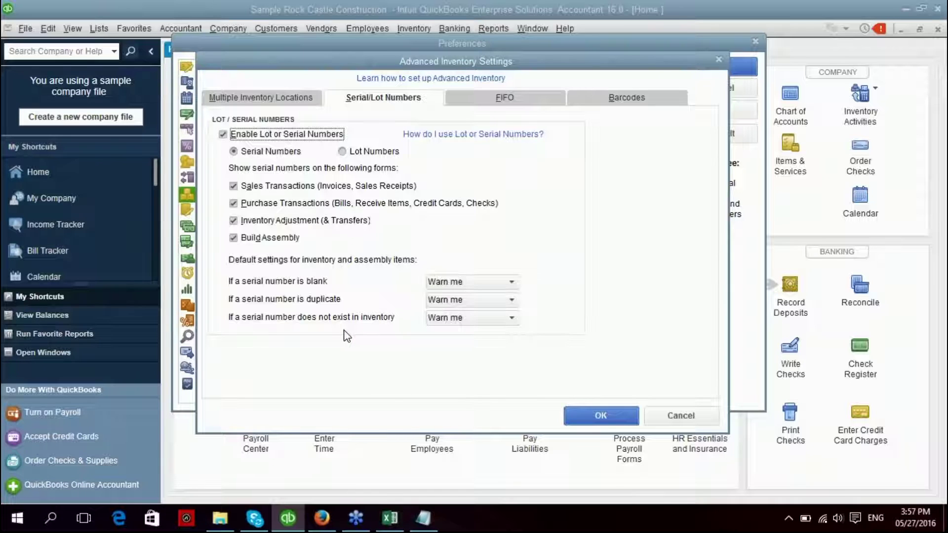
click(538, 103)
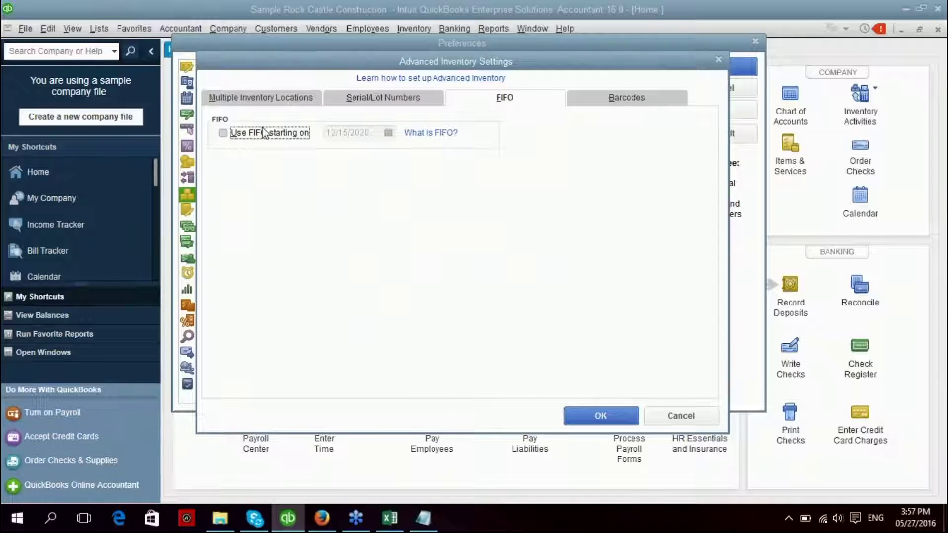
click(223, 134)
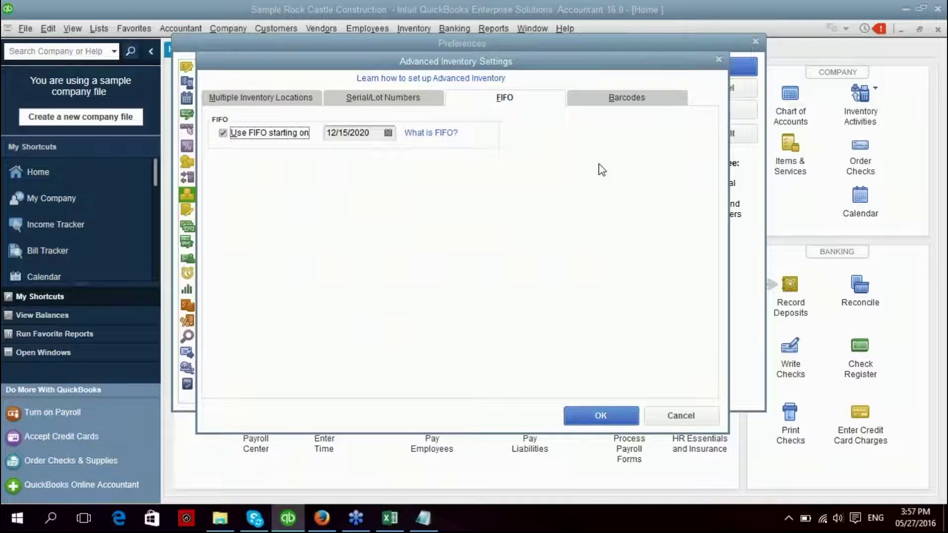
Enable barcode scanning and save the advanced inventory settings and company preferences.
click(628, 106)
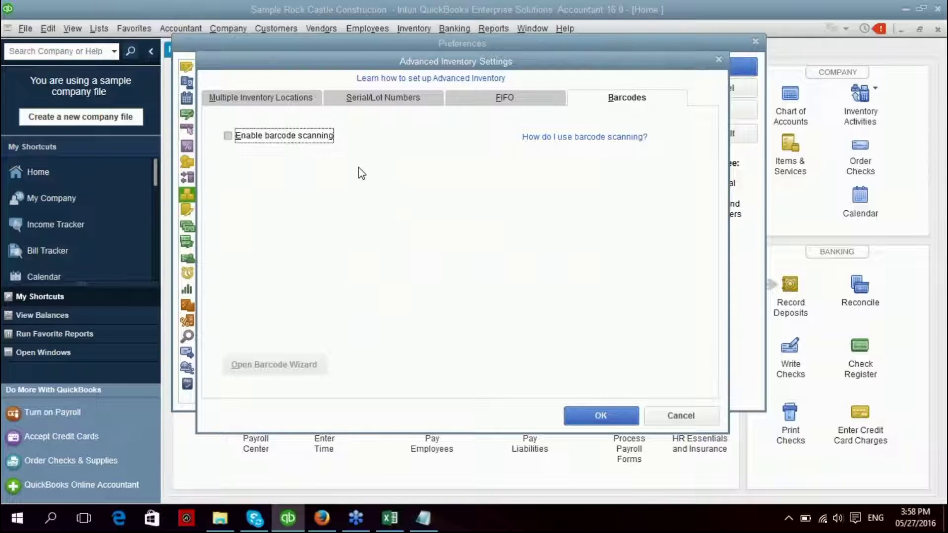
click(229, 137)
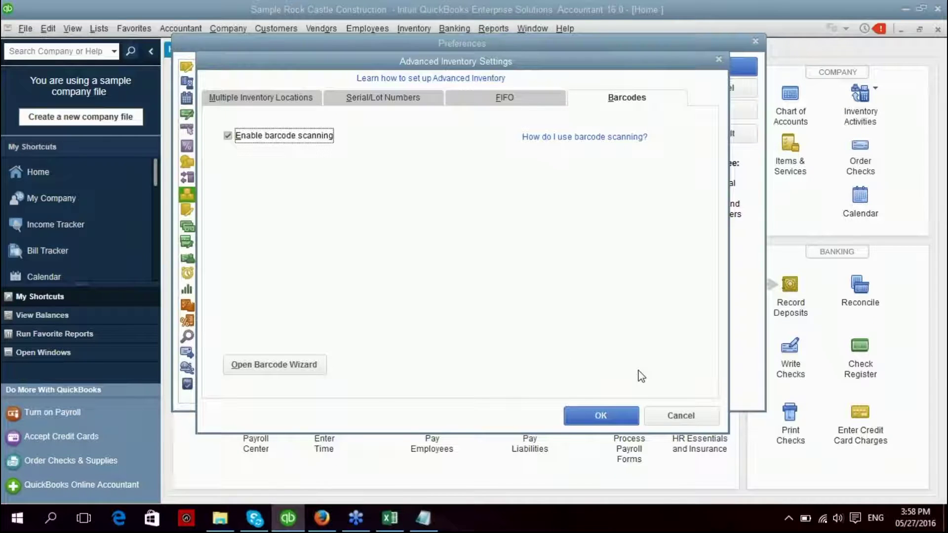
click(601, 416)
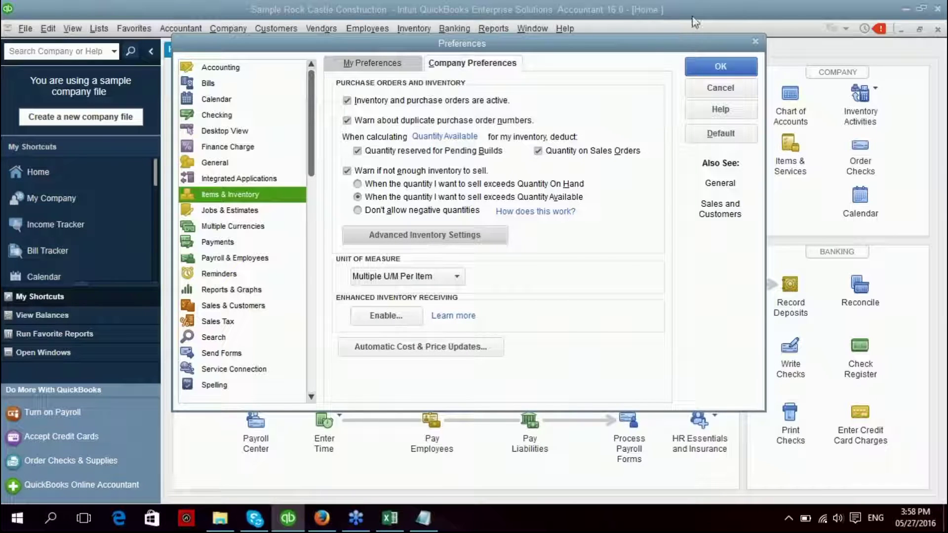
click(723, 65)
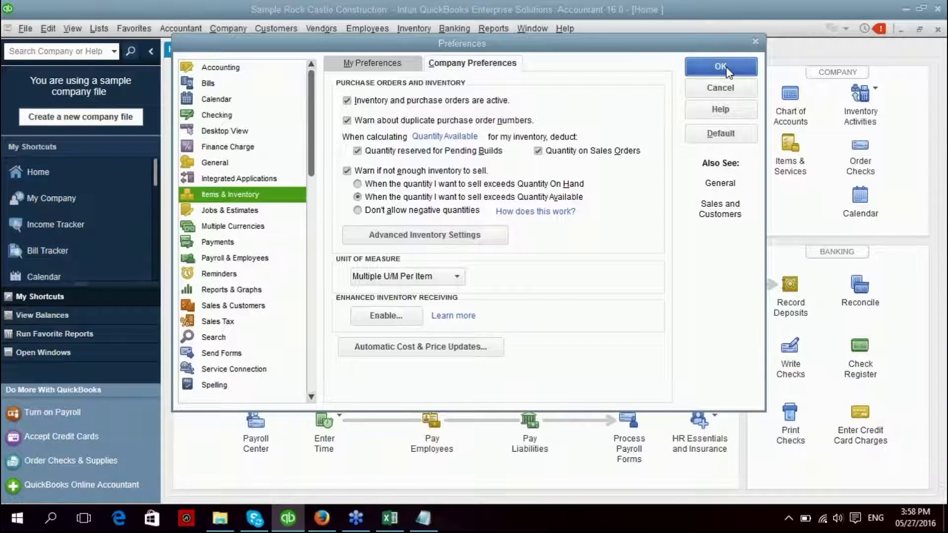
click(470, 175)
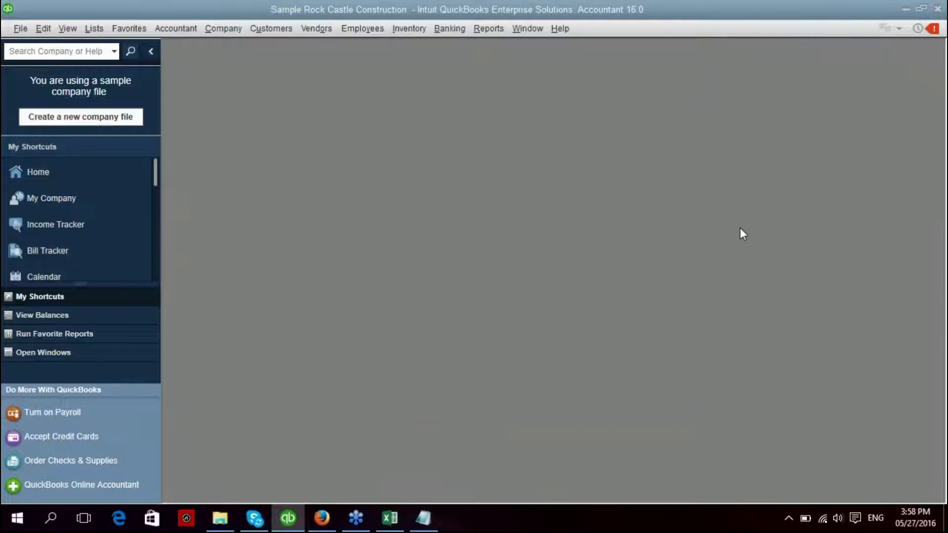
Reopen the Home page and open a blank invoice to examine its site, bin and serial number columns.
click(64, 172)
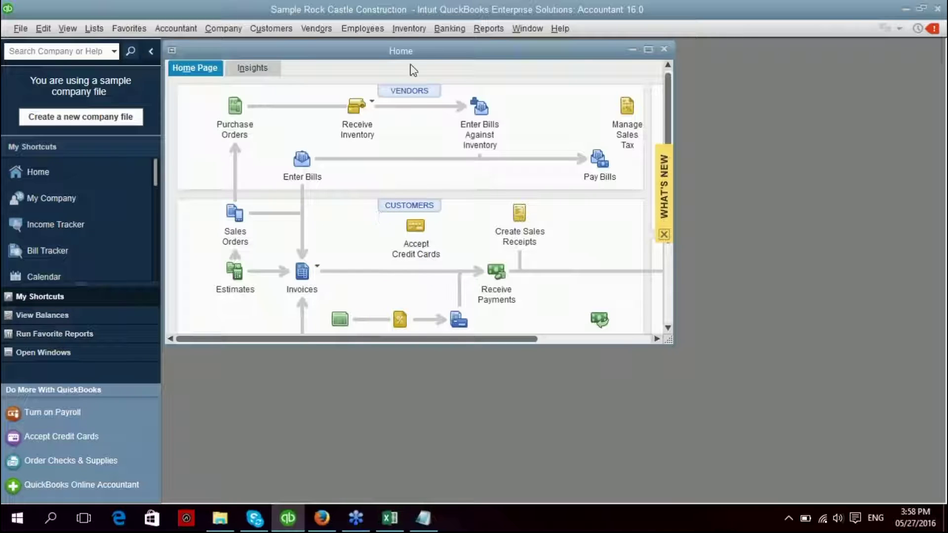
double_click(422, 50)
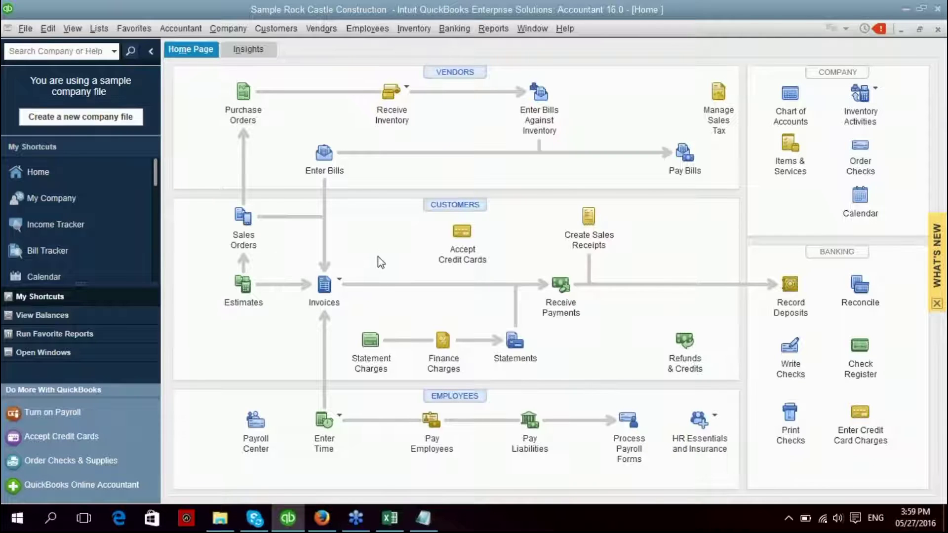
click(324, 296)
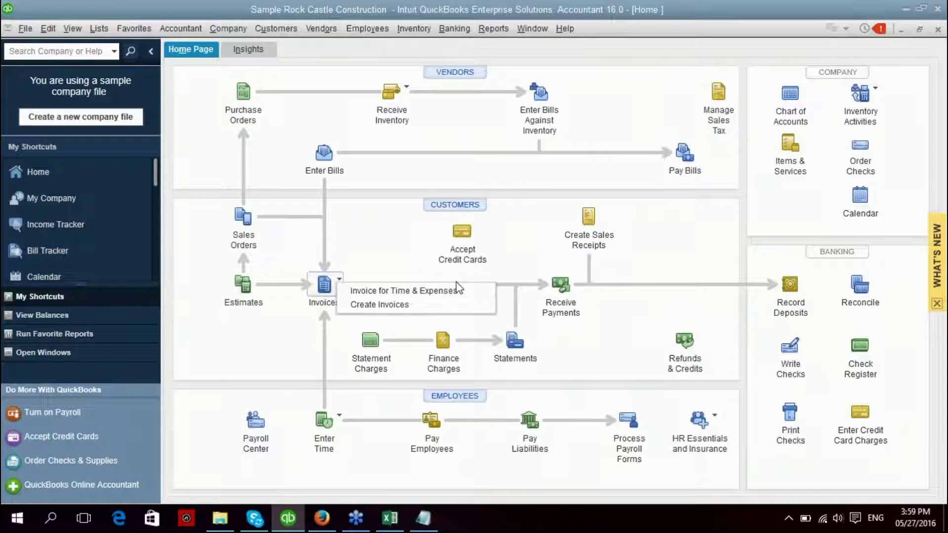
click(368, 306)
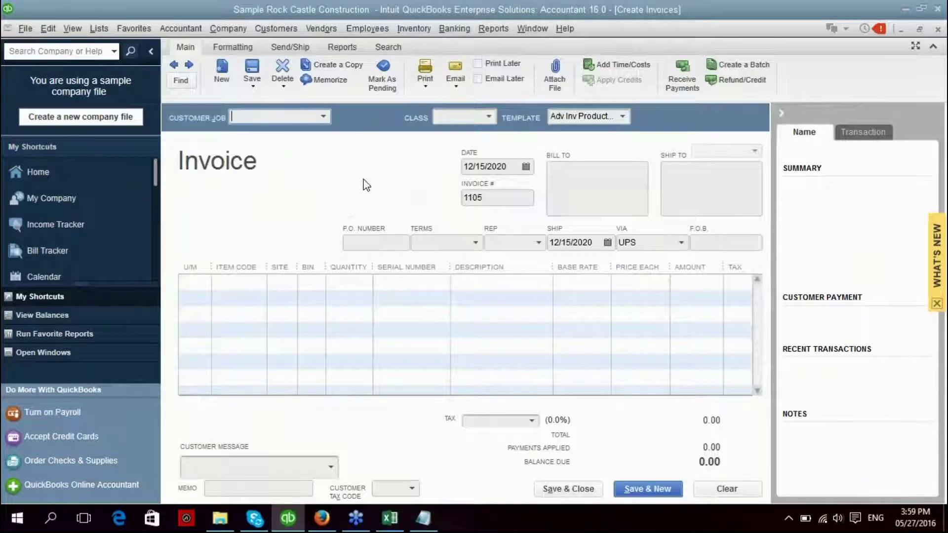
click(281, 270)
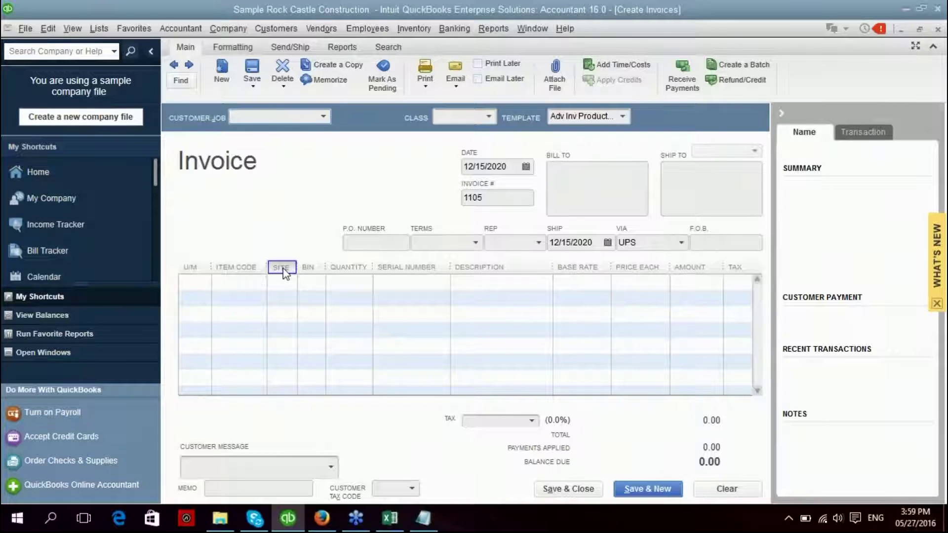
click(590, 264)
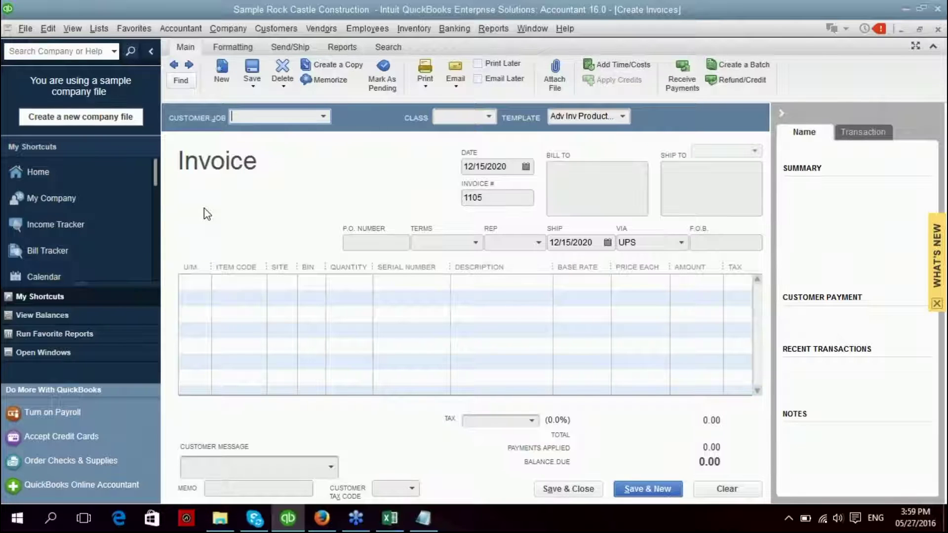
Return to the Home page and open the Inventory Site List to review the warehouses and their bins.
click(104, 176)
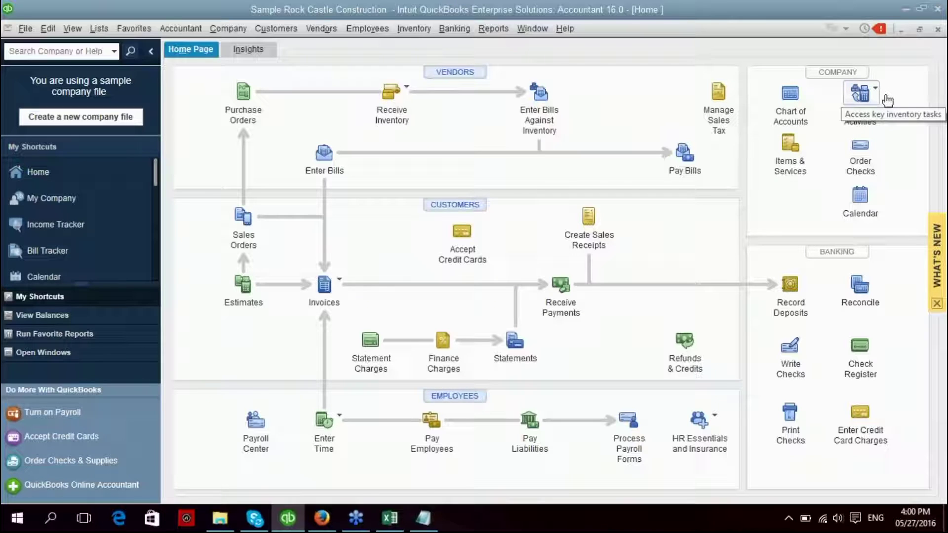
click(869, 98)
click(870, 100)
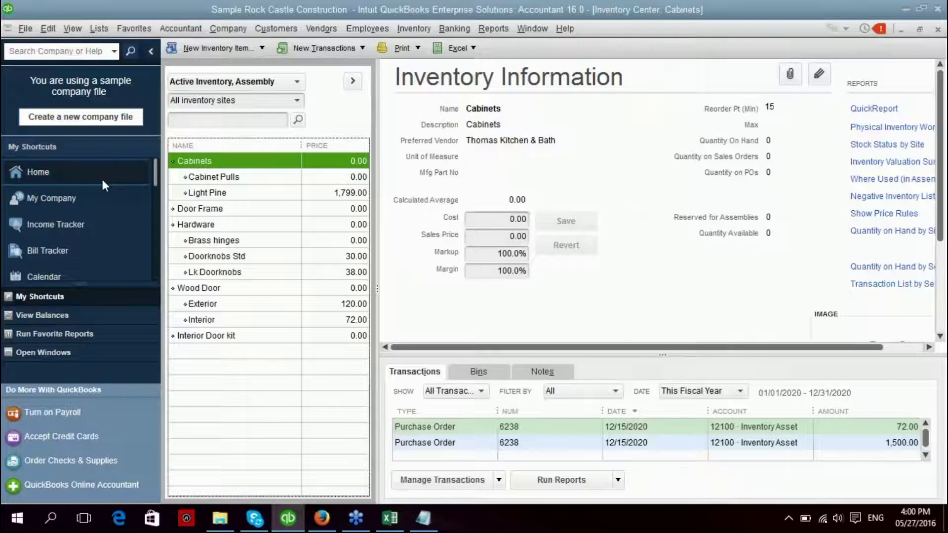
click(102, 181)
click(863, 91)
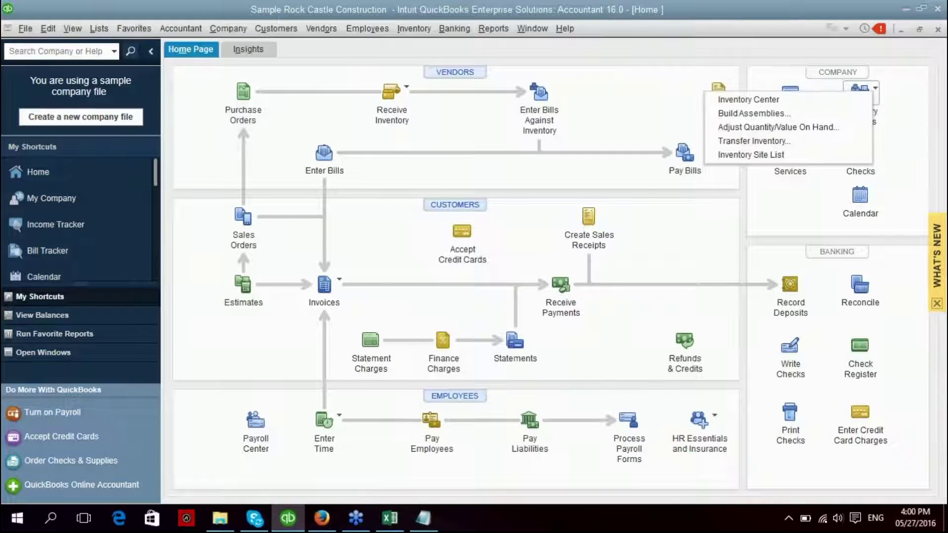
click(750, 155)
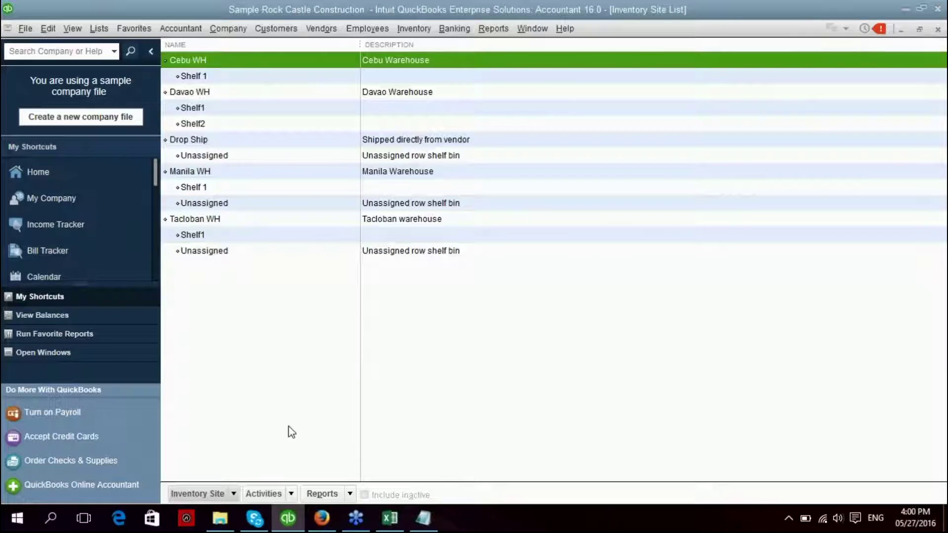
click(312, 427)
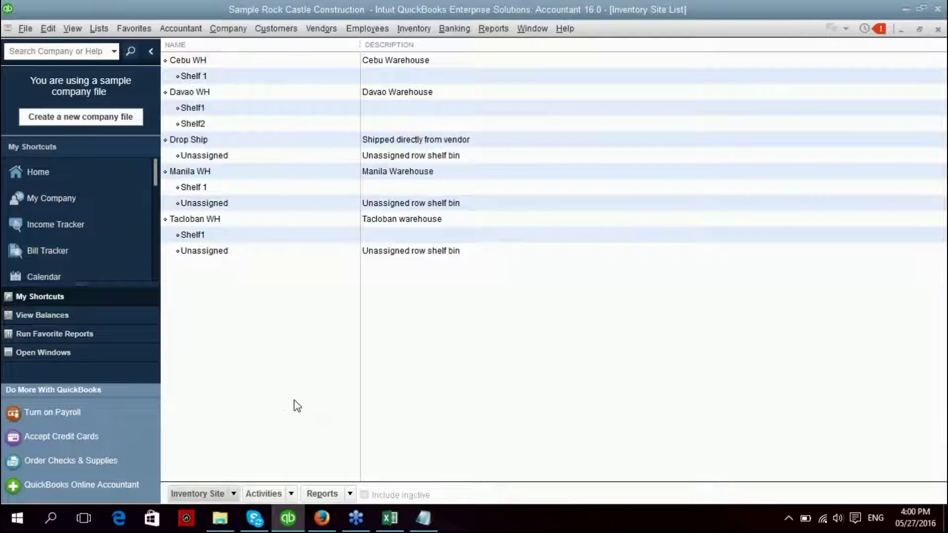
Create an inventory site named San Juan WH with the description San Juan Warehouse, and save it to start another new site.
click(233, 494)
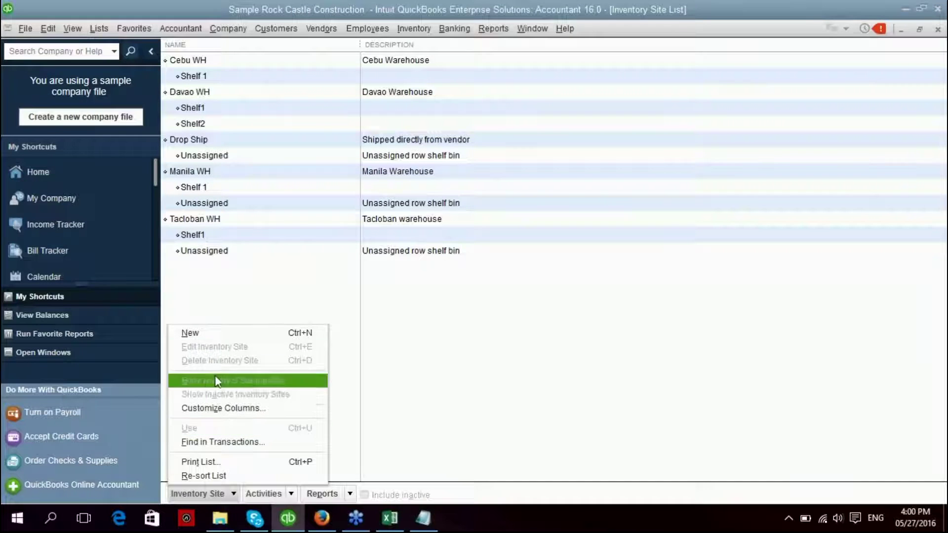
click(212, 337)
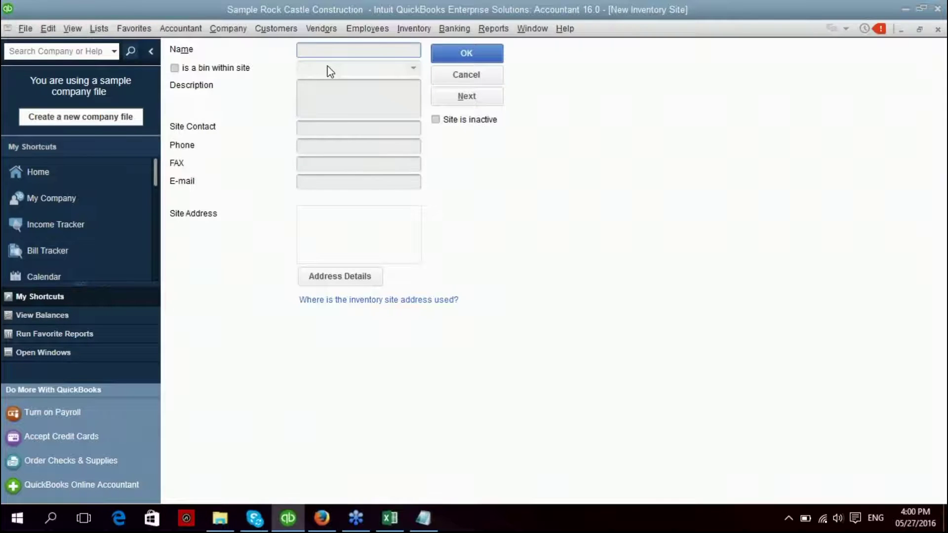
text(San Juan WH)
click(345, 94)
text(San Juan )
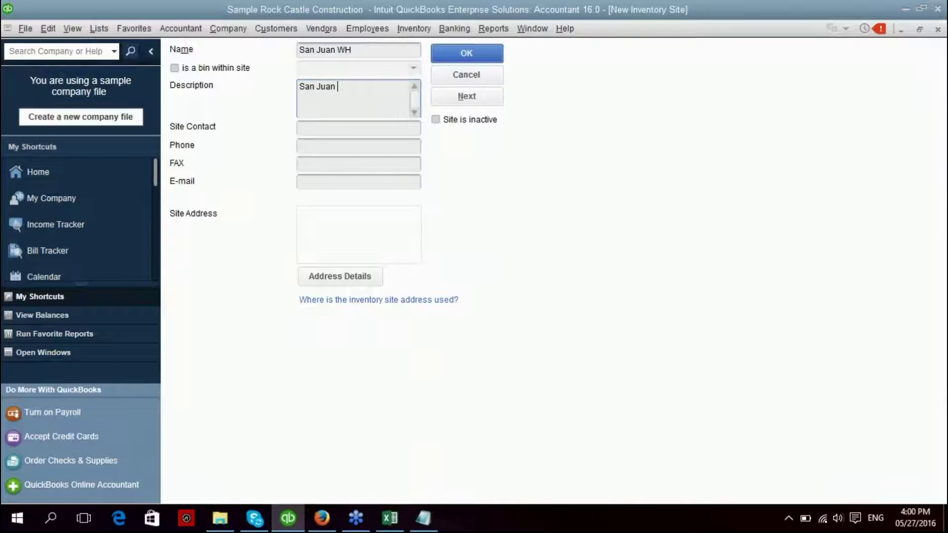
text(Warehouse)
click(490, 97)
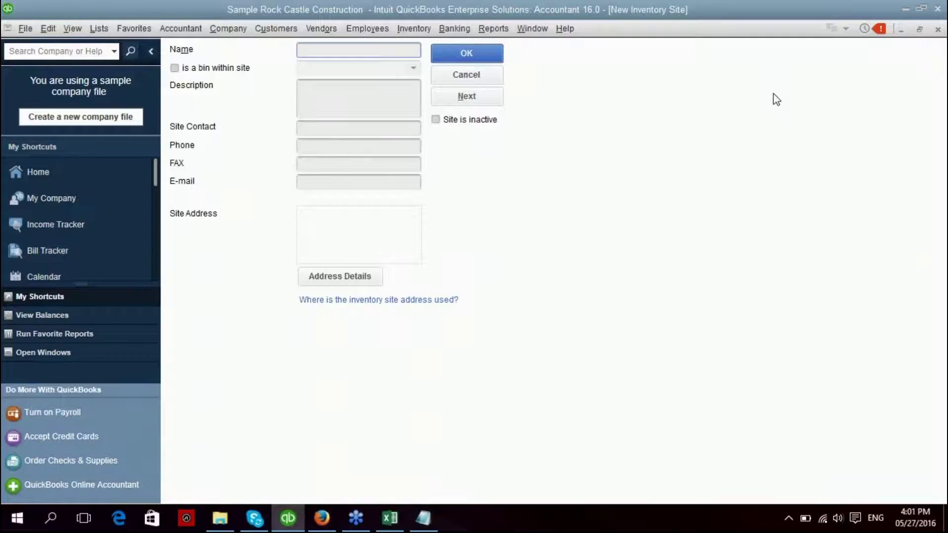
Create a bin named Shelf within the San Juan WH site and save it to the Inventory Site List.
text(Shelf)
click(174, 69)
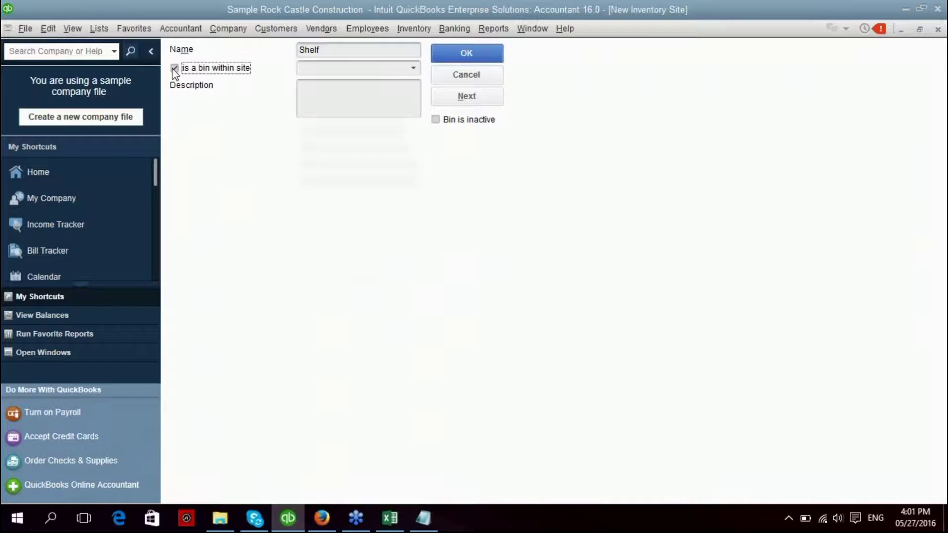
click(417, 73)
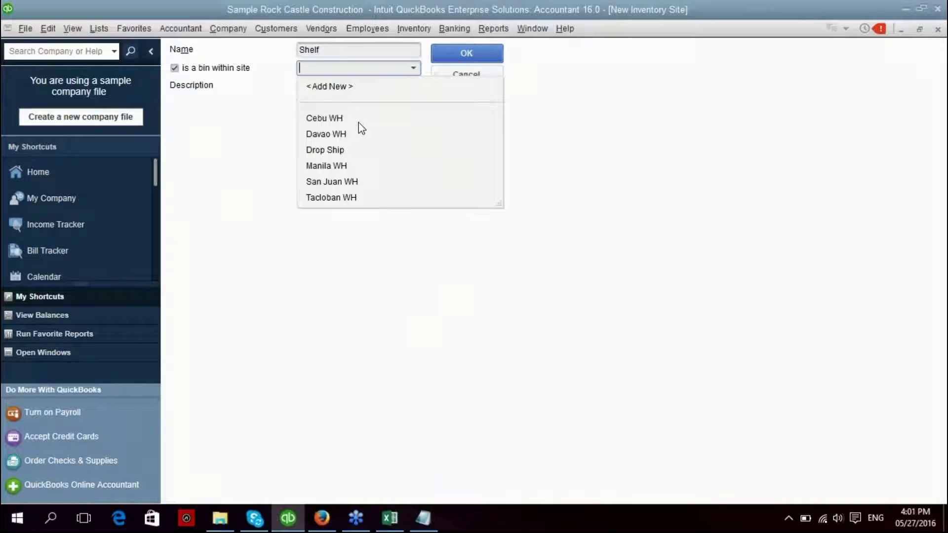
click(344, 186)
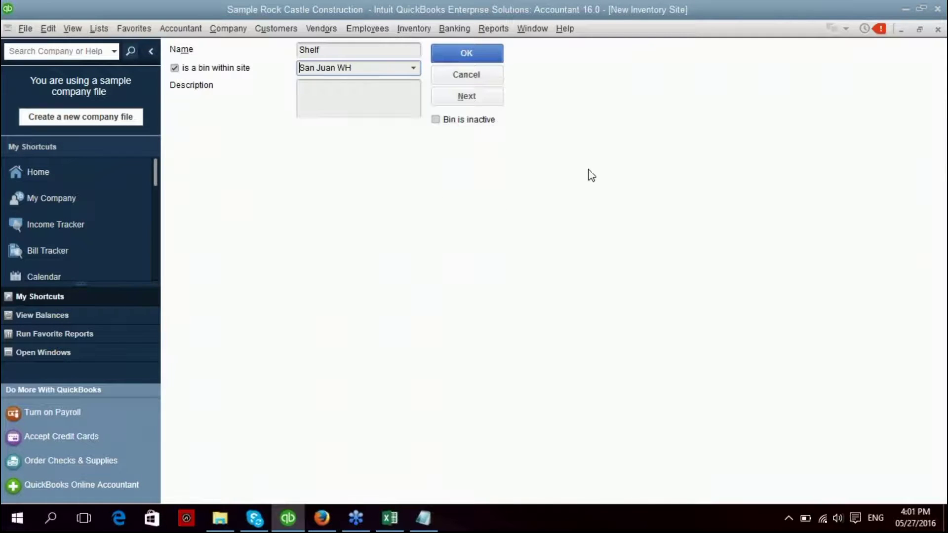
click(483, 52)
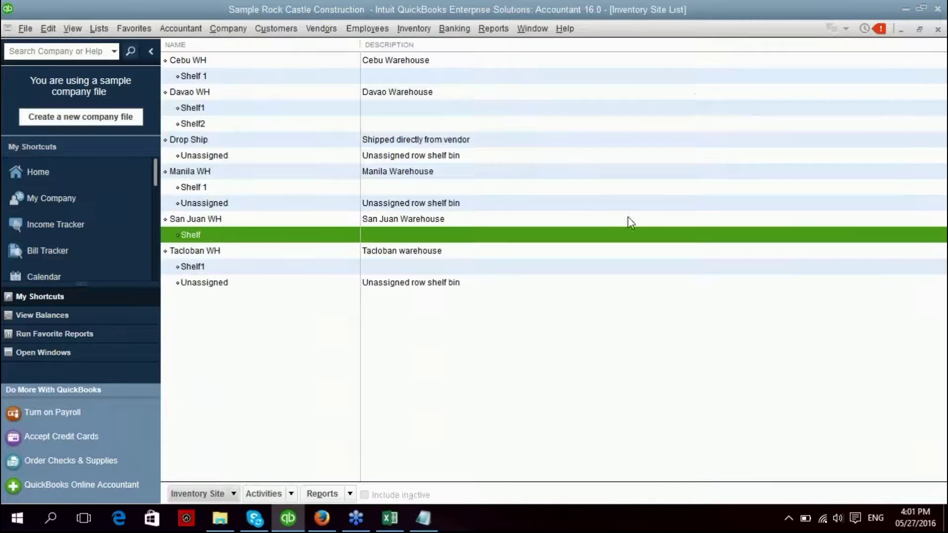
Examine the San Juan WH site and its Shelf bin in the Inventory Site List.
click(233, 219)
click(232, 234)
click(235, 218)
click(233, 232)
click(244, 219)
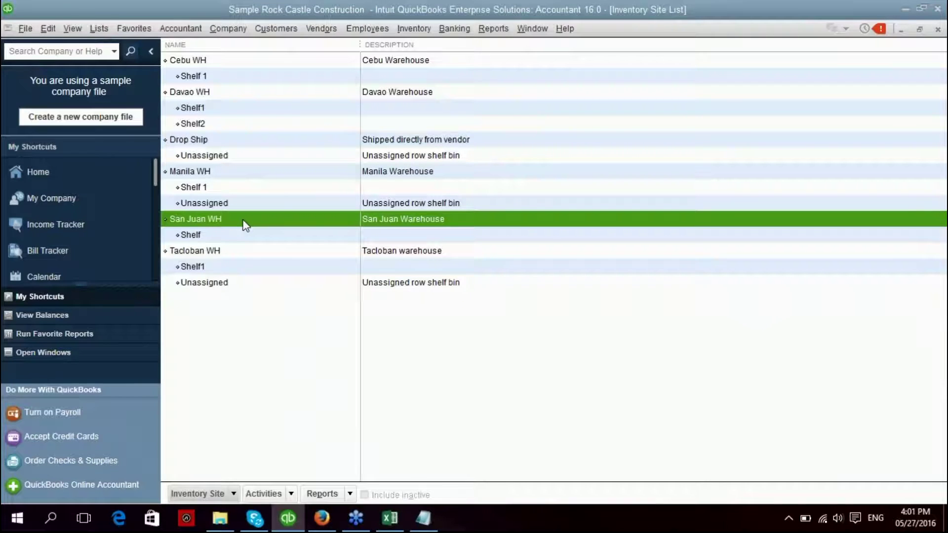
click(236, 237)
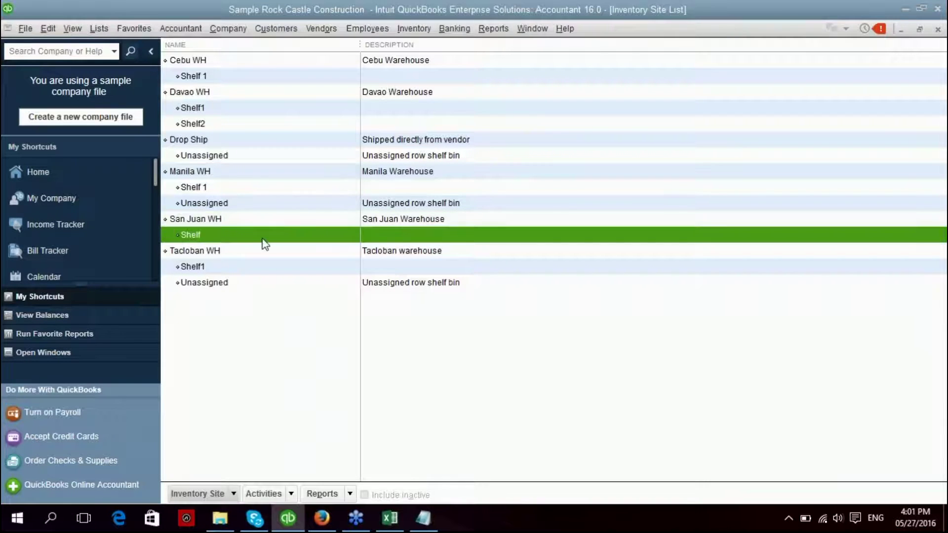
click(340, 414)
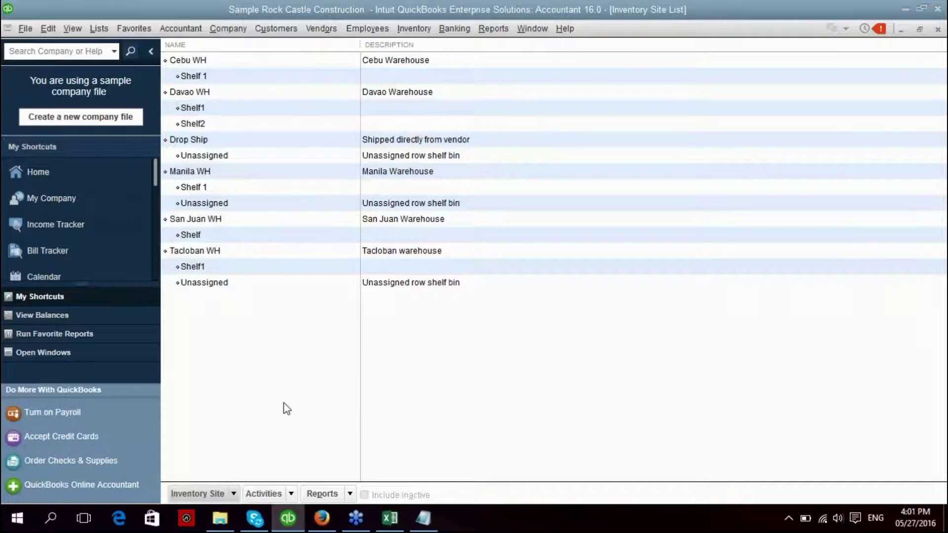
Return to the Home page, open a blank inventory transfer and go to its reference number.
click(148, 173)
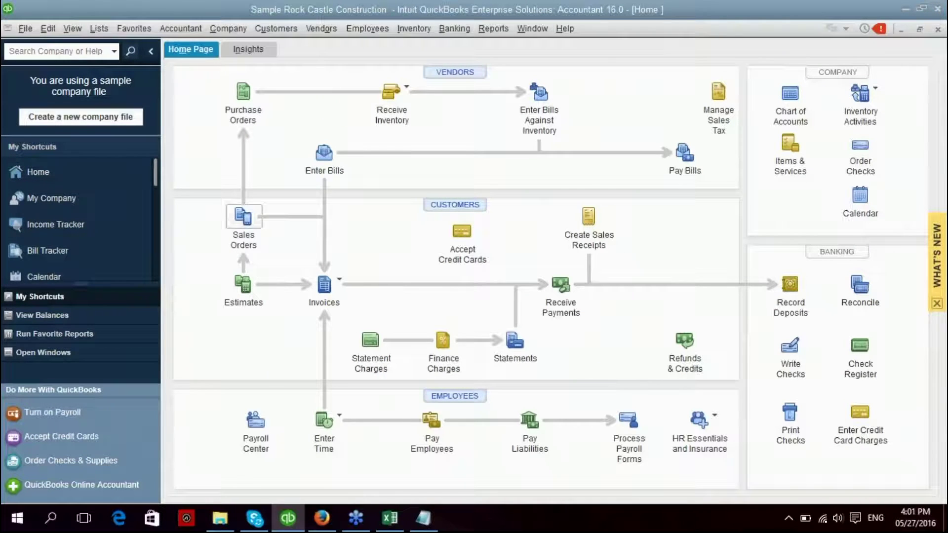
click(860, 92)
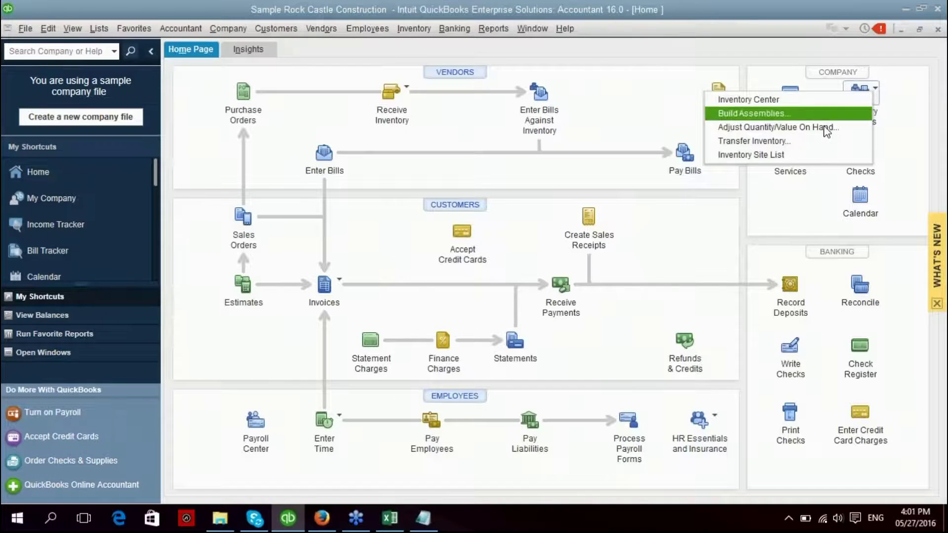
click(805, 143)
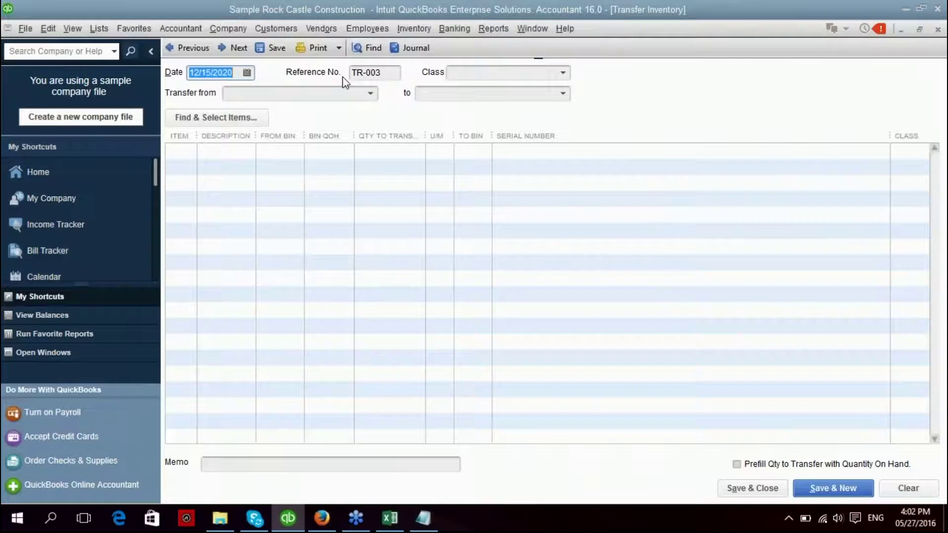
click(387, 73)
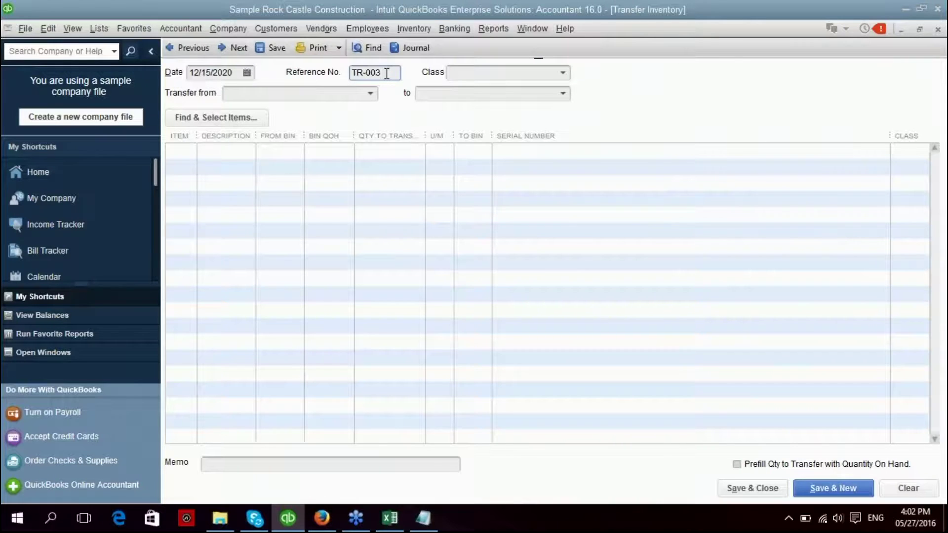
Set the inventory transfer to go from San Juan WH to Manila WH.
click(370, 94)
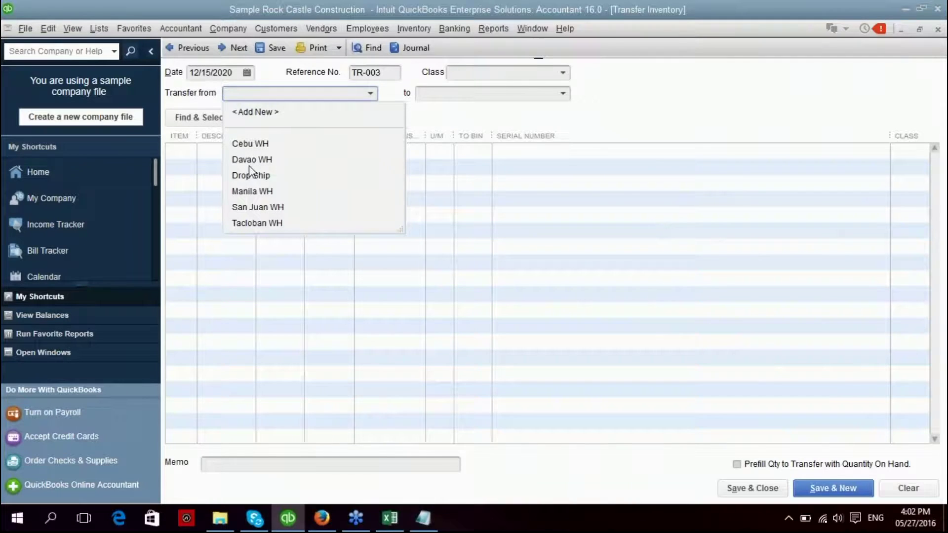
click(270, 211)
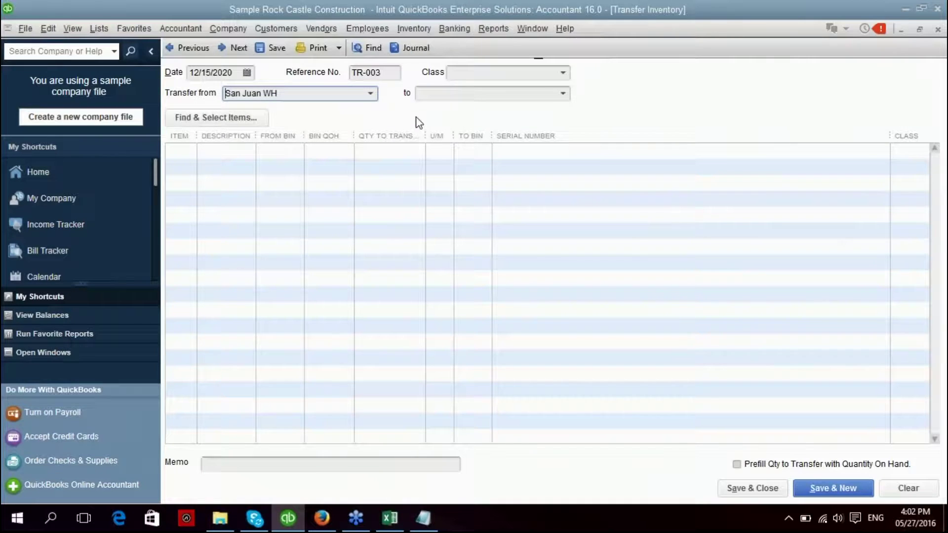
click(564, 95)
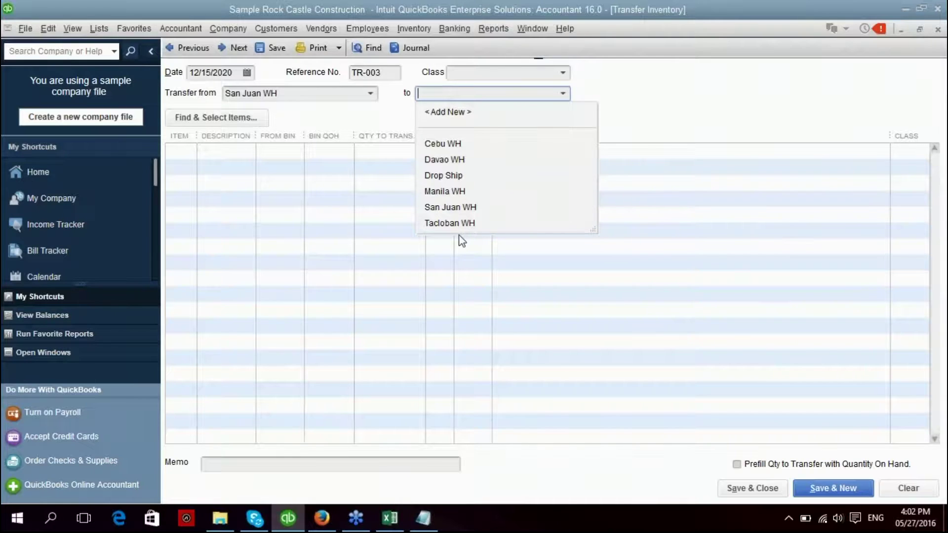
click(445, 192)
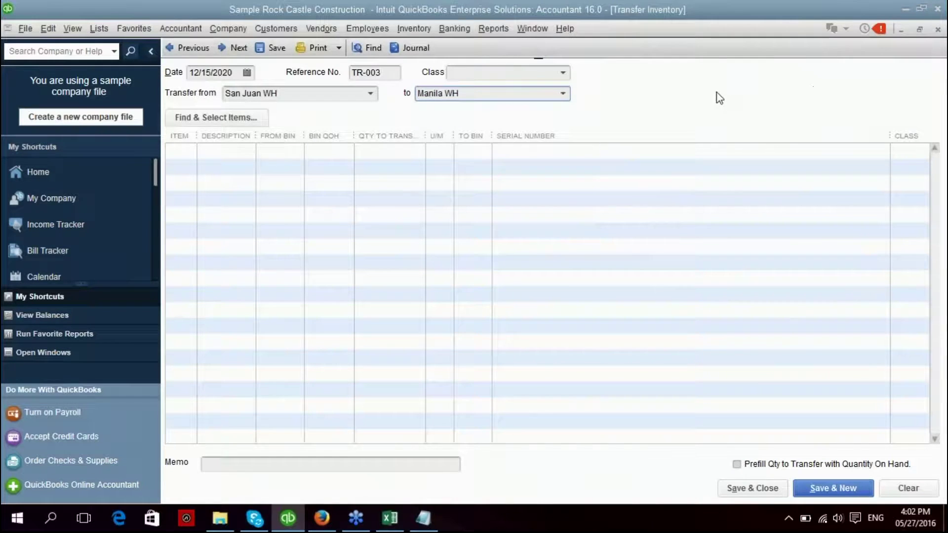
Add Cabinet Pulls as the item on the first line of the inventory transfer.
click(185, 149)
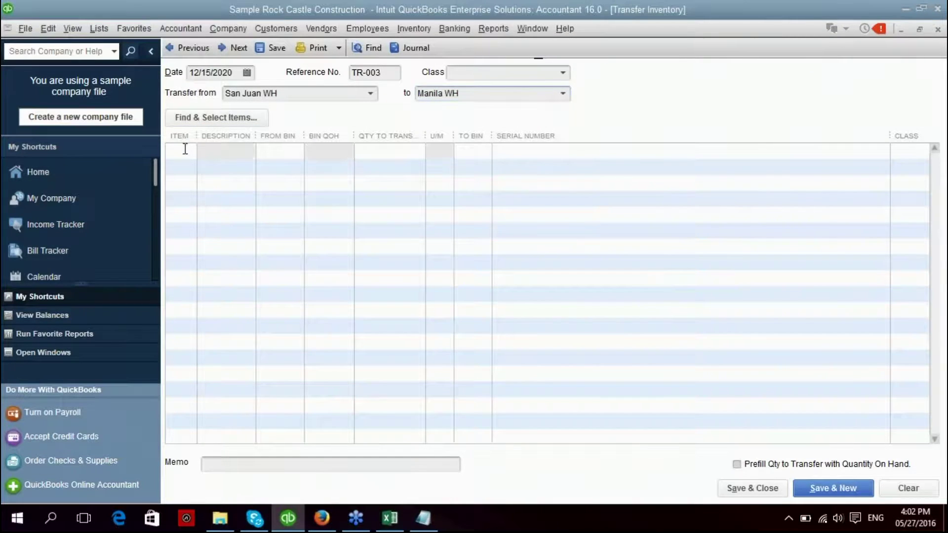
click(191, 153)
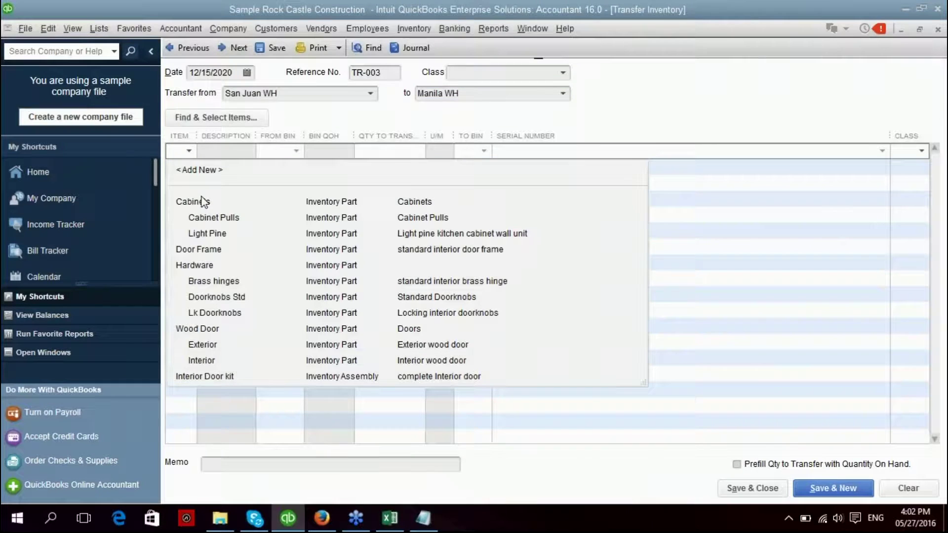
click(222, 217)
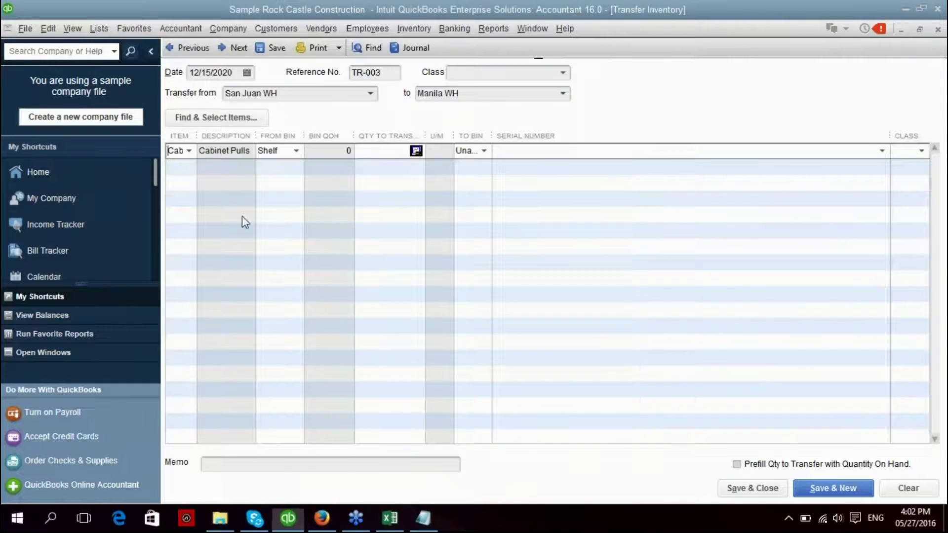
Check the current availability of Cabinet Pulls at each inventory site, then return to the transfer.
click(394, 155)
key(Tab)
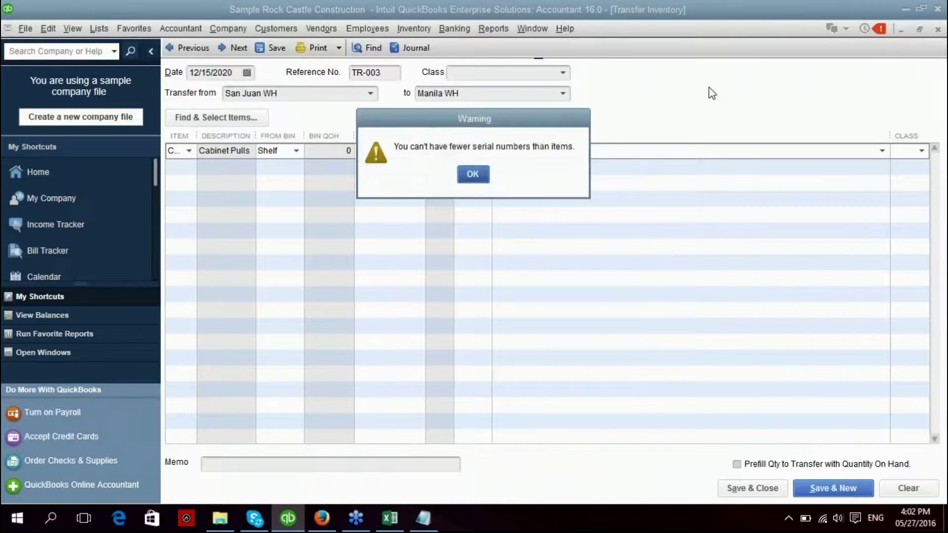
click(473, 177)
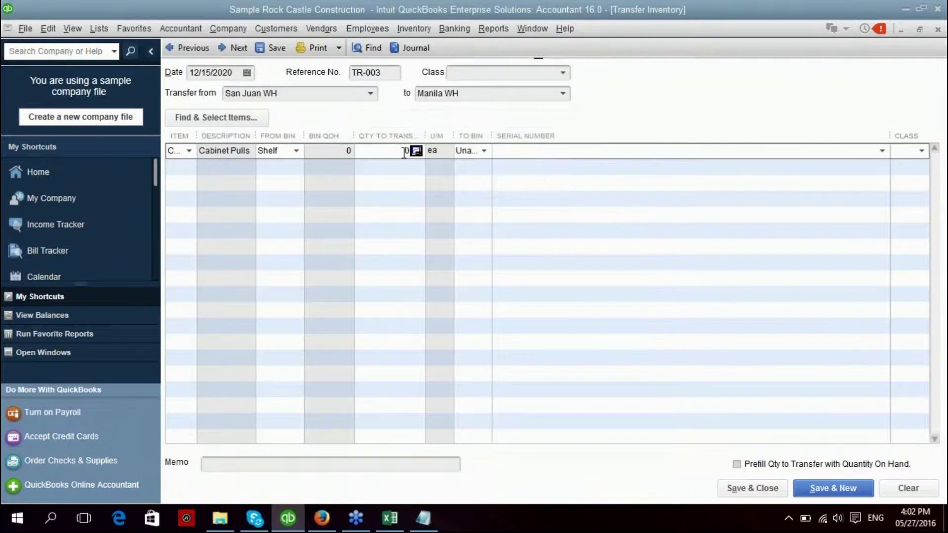
click(416, 150)
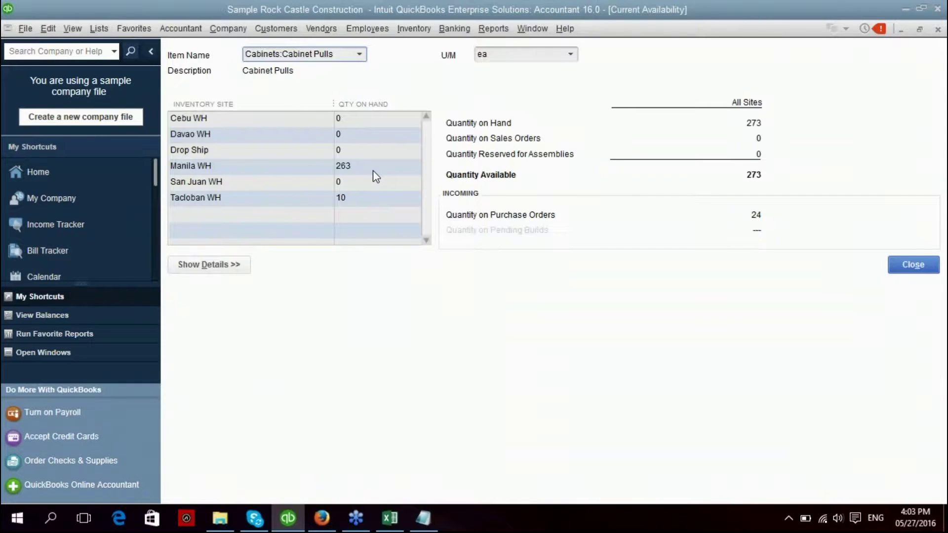
click(906, 267)
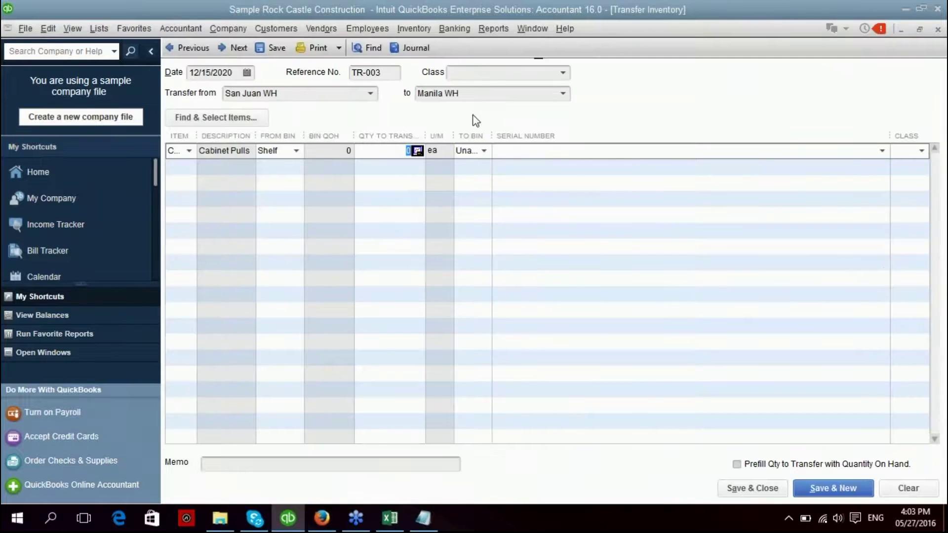
Change the inventory transfer's source site to Manila WH and its destination site to San Juan WH.
click(372, 94)
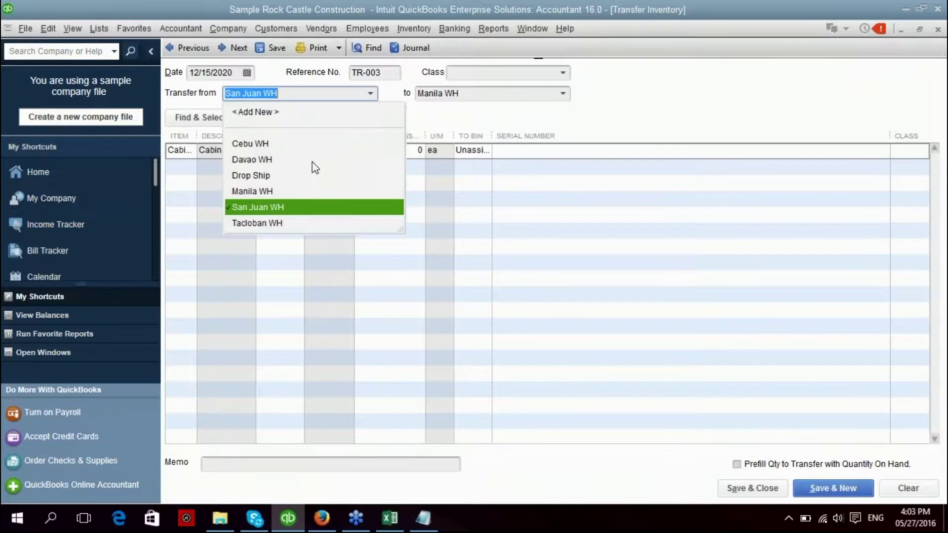
click(268, 192)
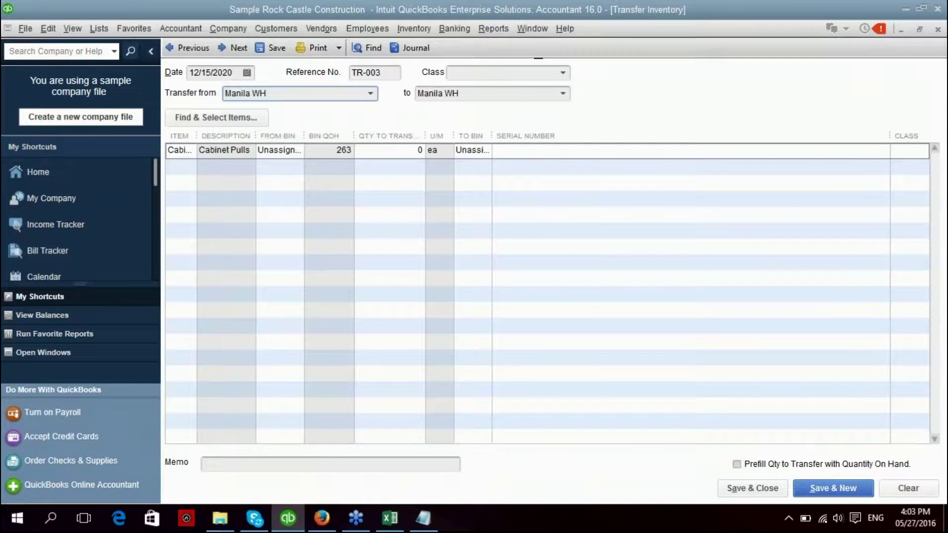
click(563, 94)
click(454, 210)
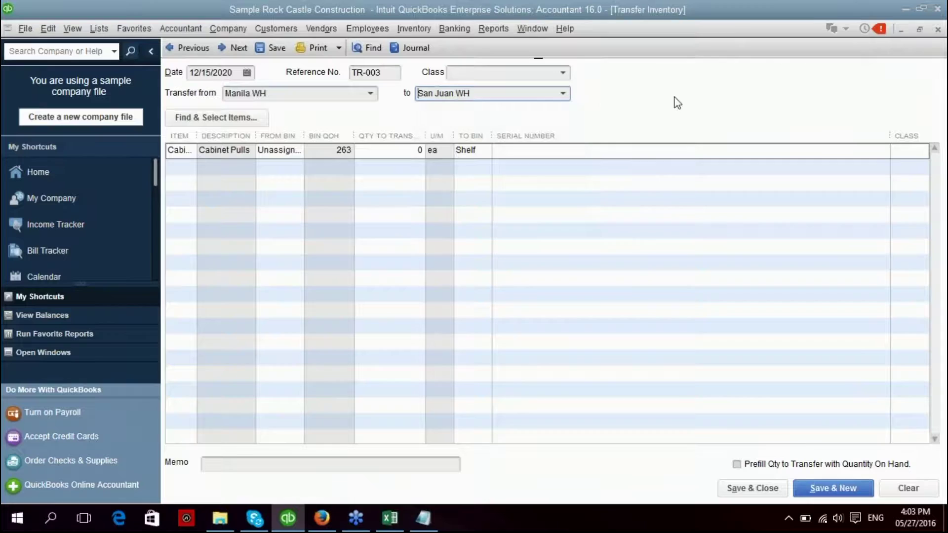
Set the quantity of Cabinet Pulls to transfer to 2 ea.
click(406, 154)
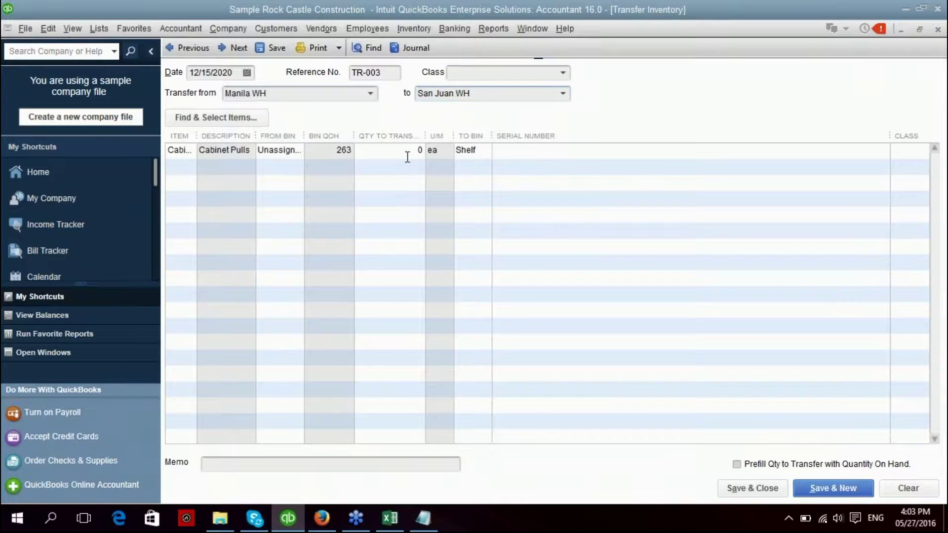
click(411, 166)
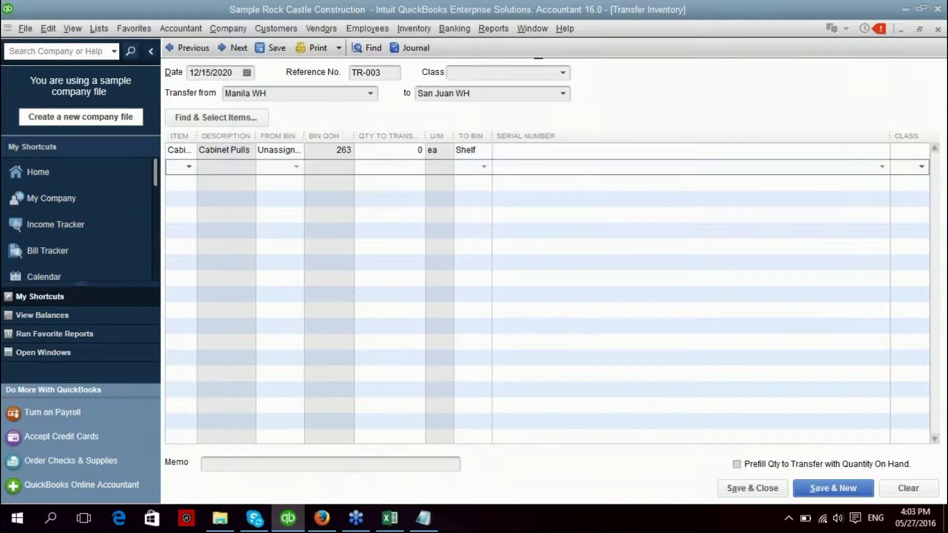
click(406, 151)
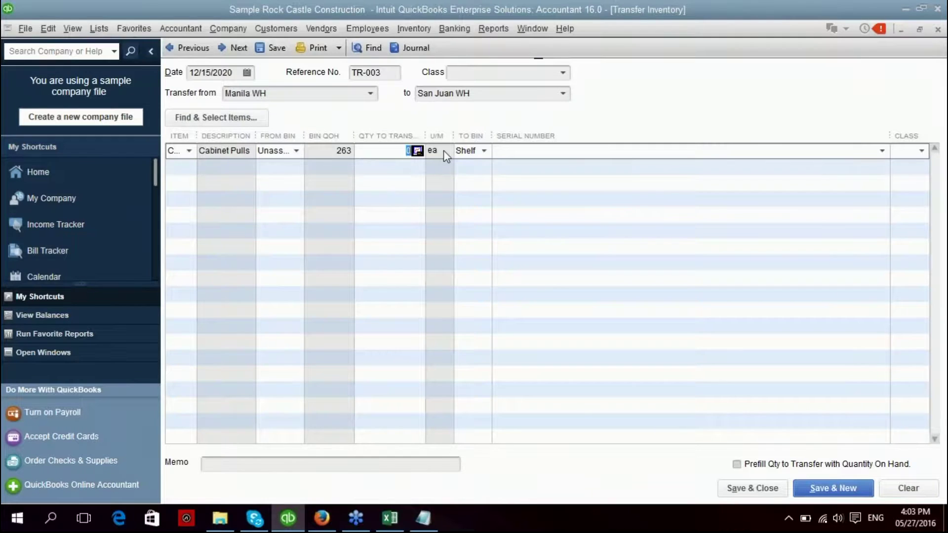
key(Down)
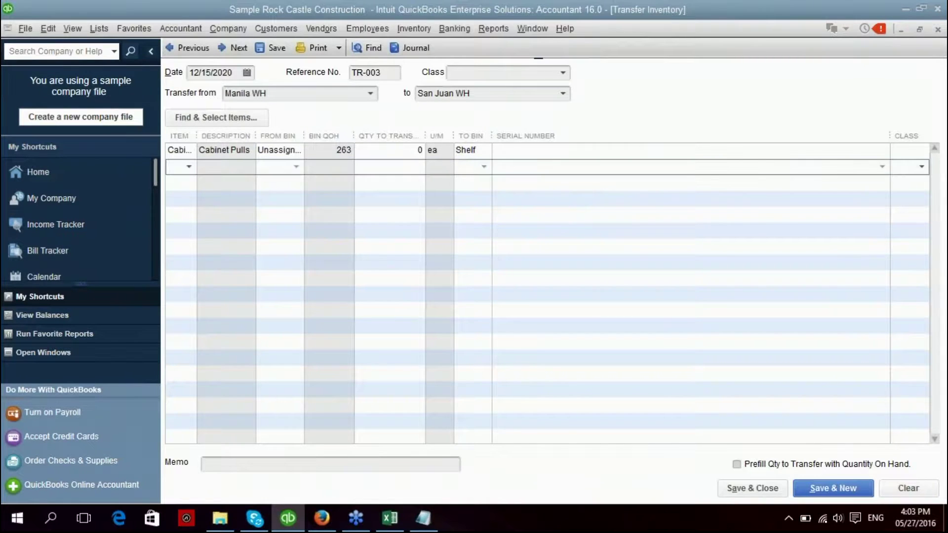
key(Up)
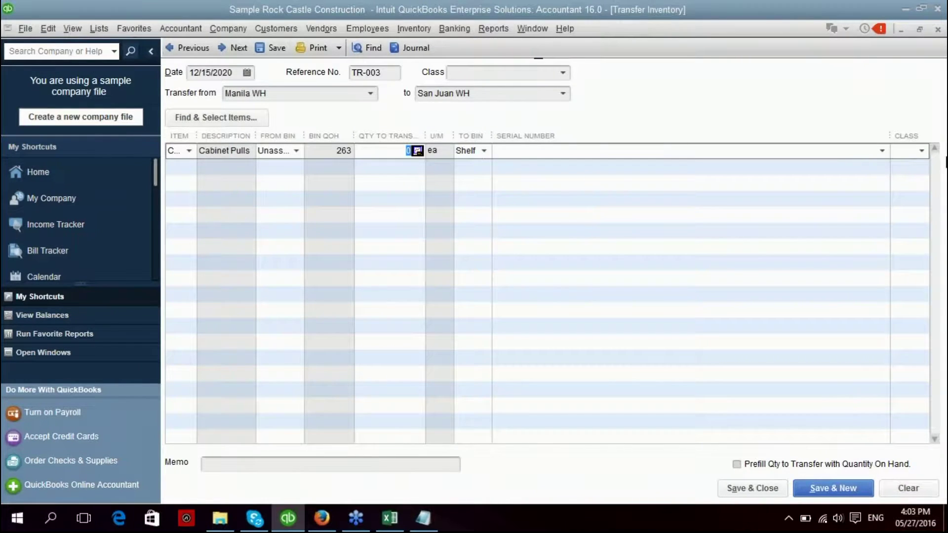
text(2 ea)
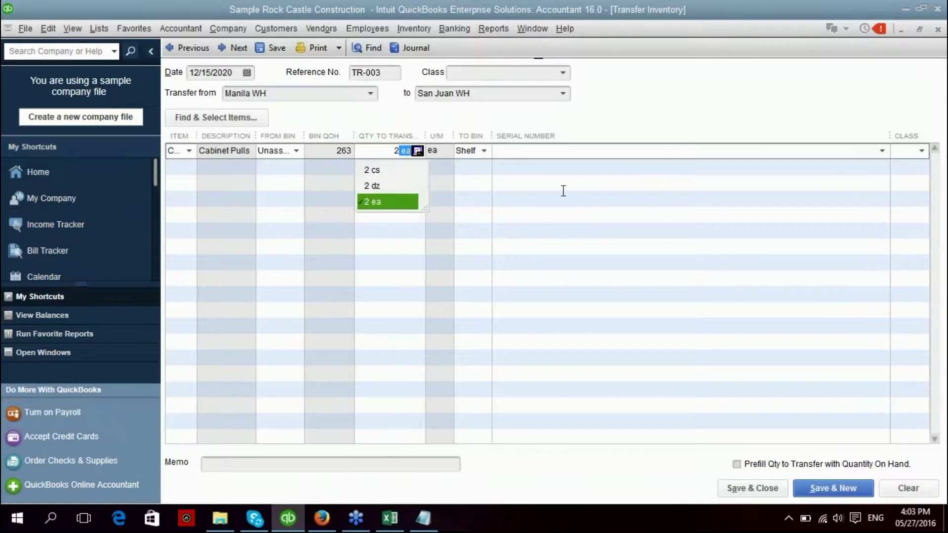
click(635, 112)
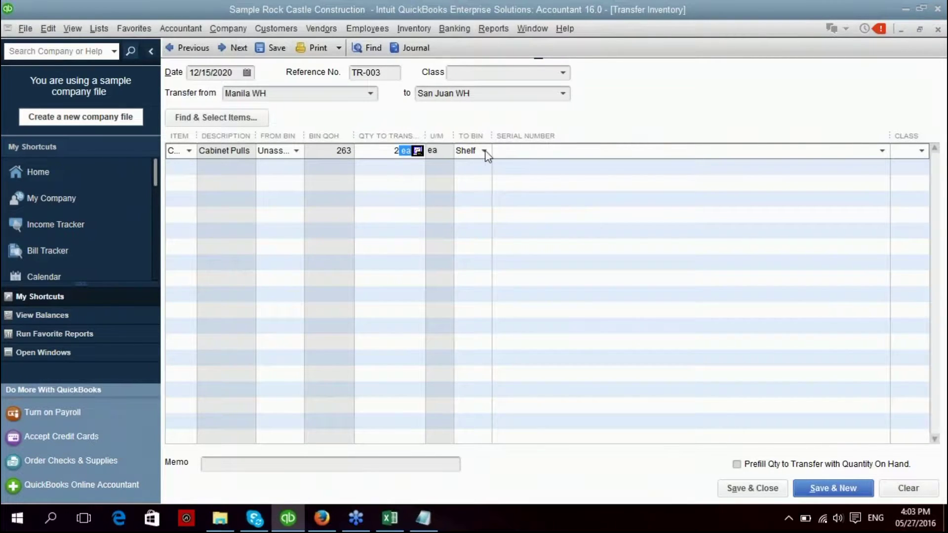
Widen the To Bin column, view the San Juan WH bin choices and move to the line's serial number.
mouse_move(492, 136)
mouse_down()
mouse_move(514, 136)
mouse_move(501, 137)
mouse_up()
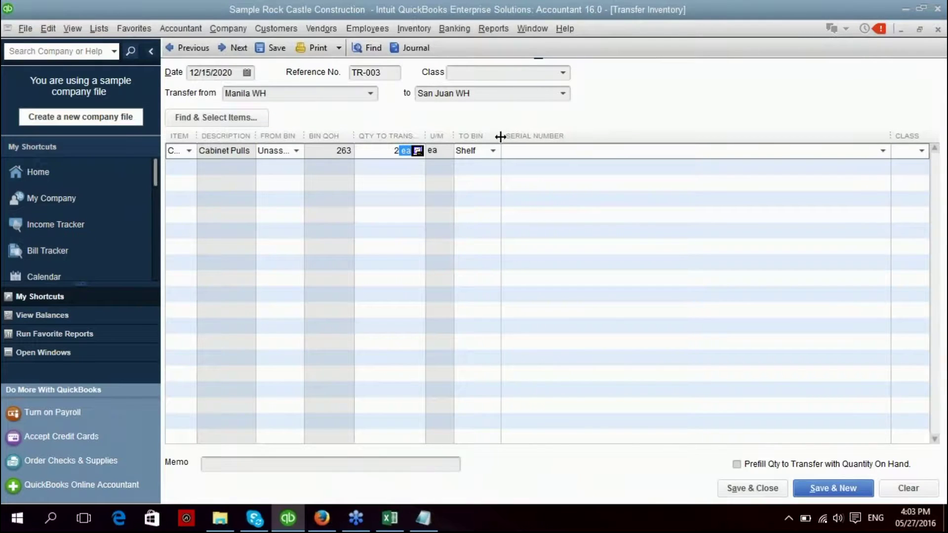
click(494, 153)
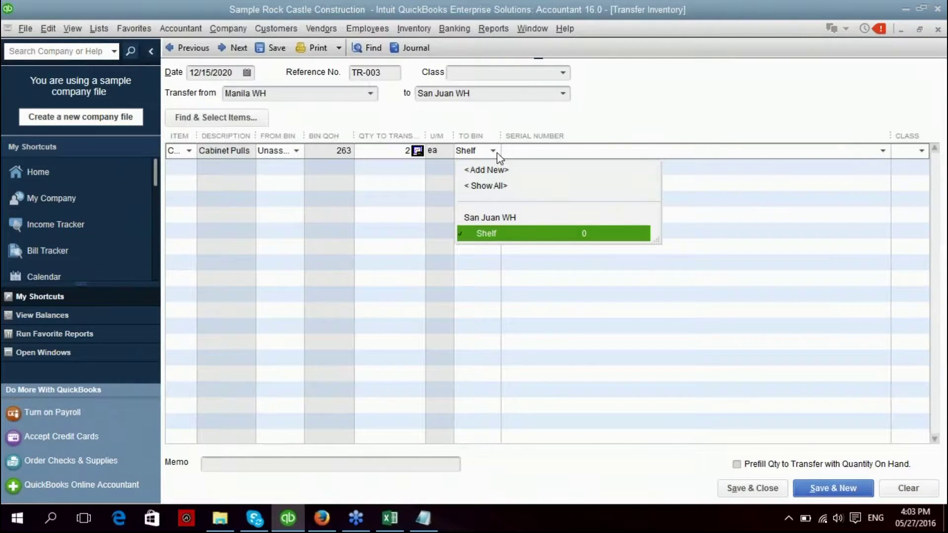
click(548, 149)
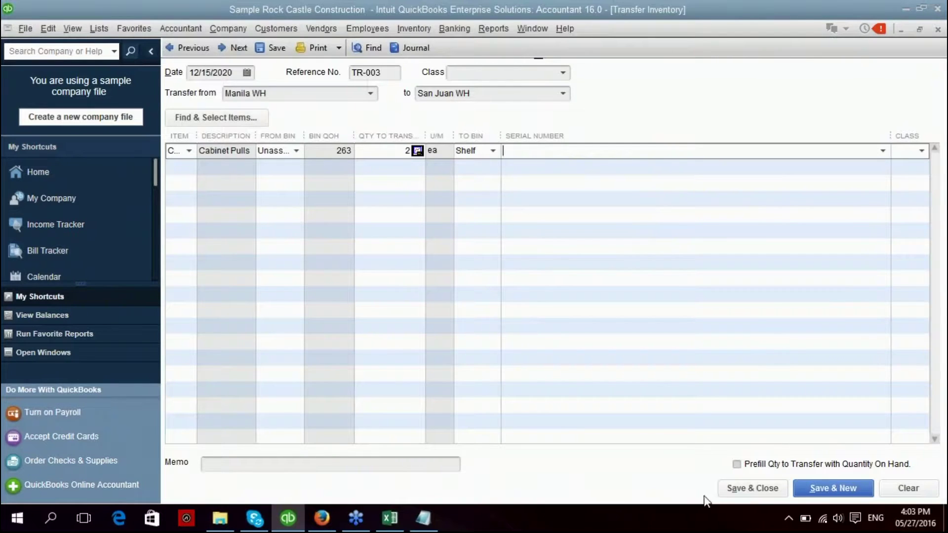
Save and close the Cabinet Pulls transfer from Manila WH to San Juan WH without entering serial numbers.
click(751, 492)
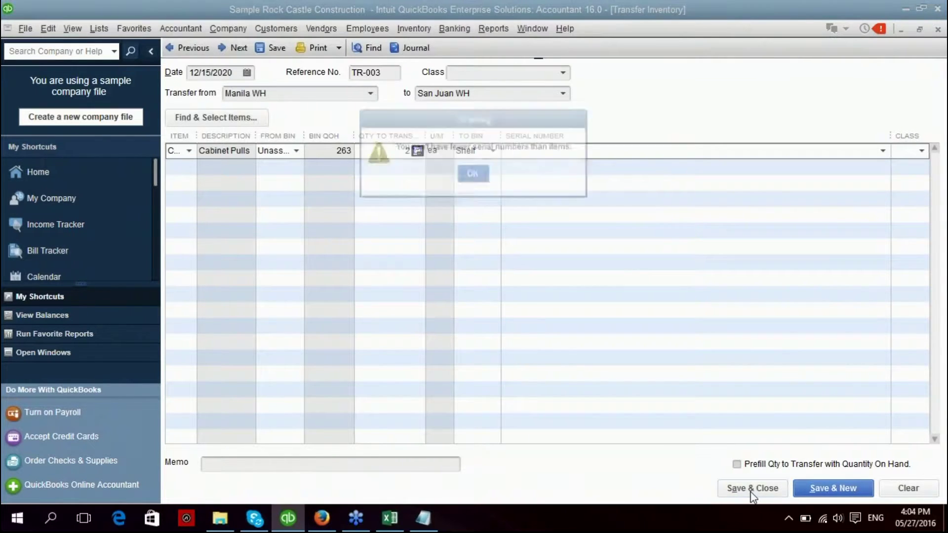
click(479, 178)
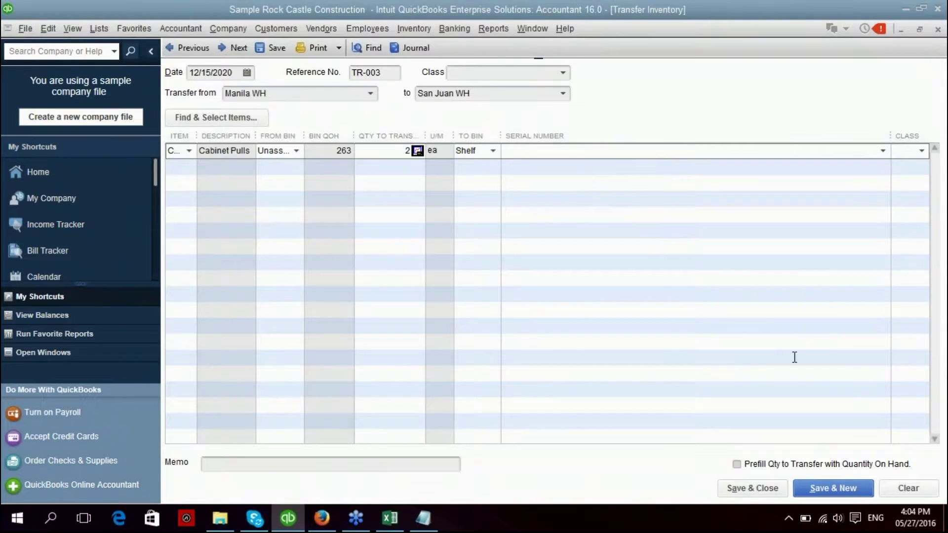
click(751, 489)
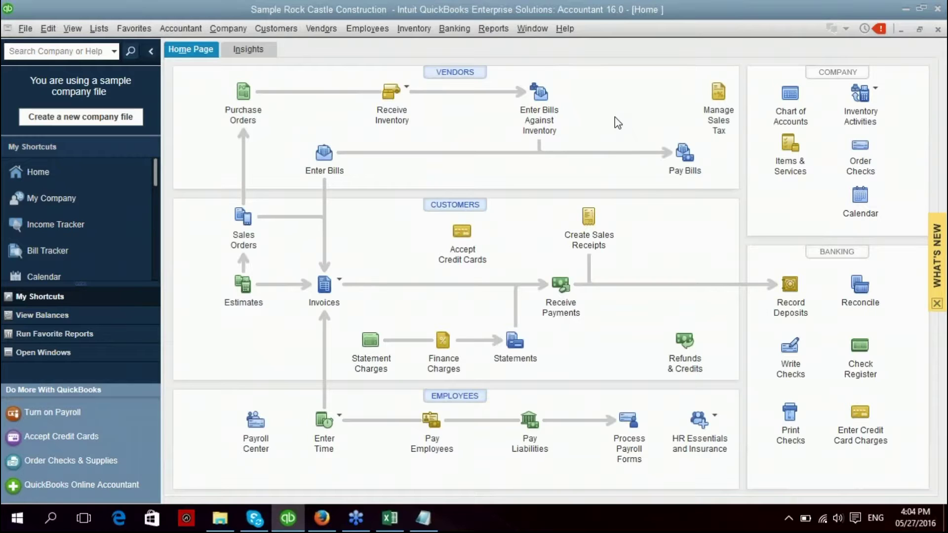
View the list of available inventory reports and return to the home page without running one.
click(493, 28)
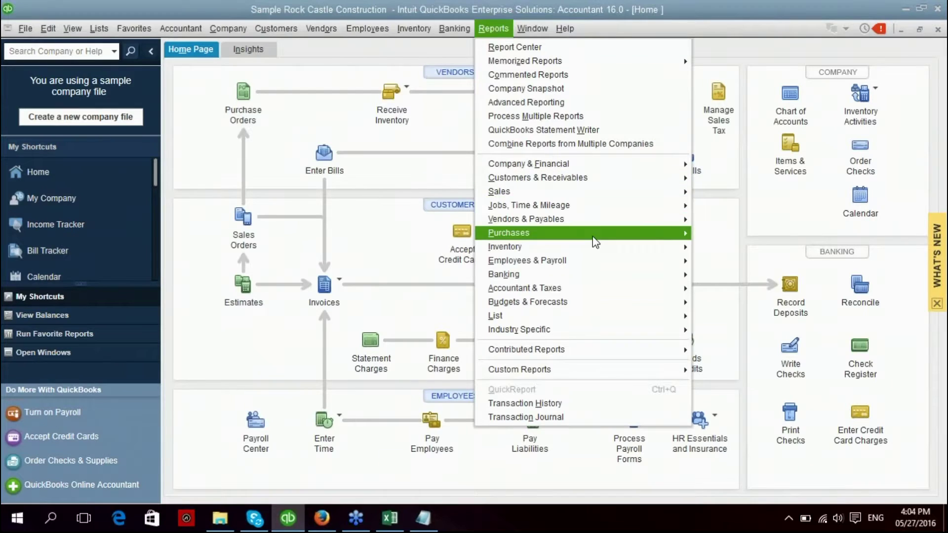
mouse_move(602, 243)
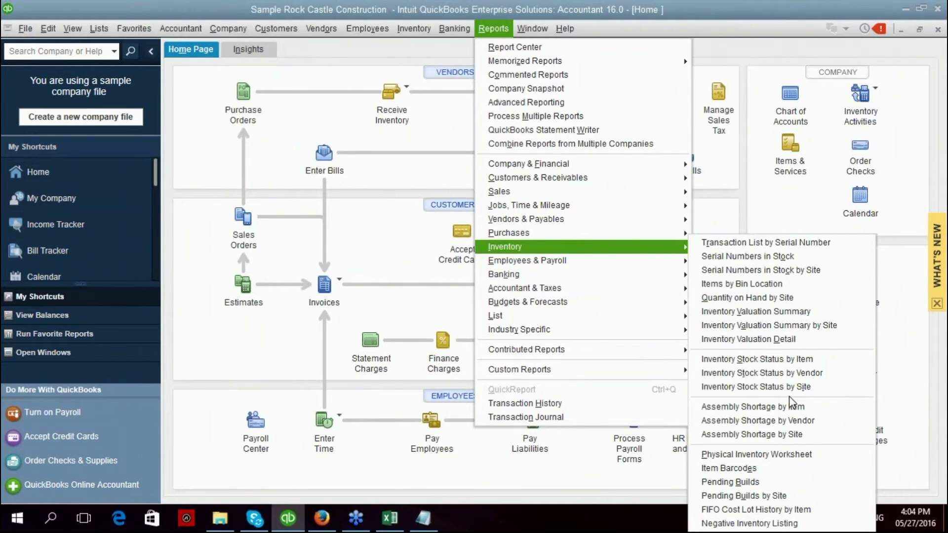
click(386, 216)
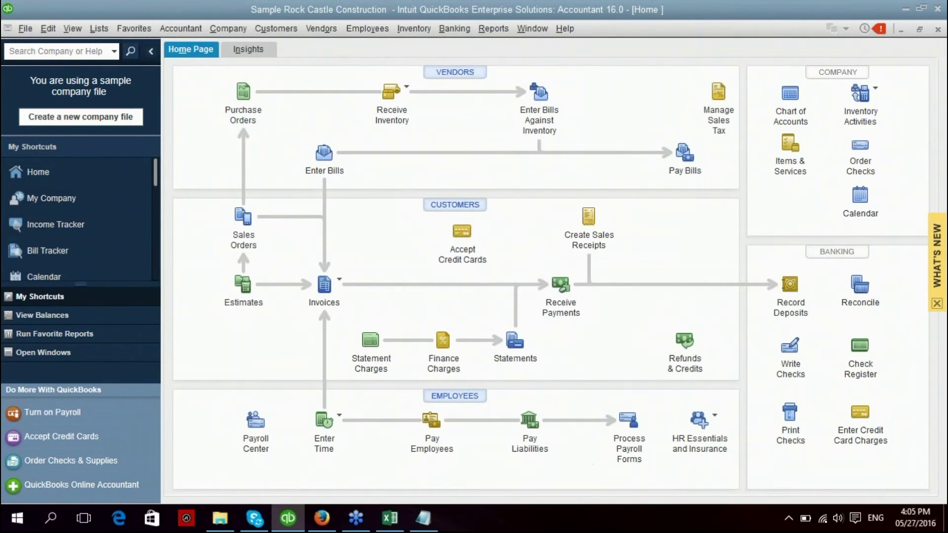
Switch to the open Notepad document to show the company's contact details.
click(424, 517)
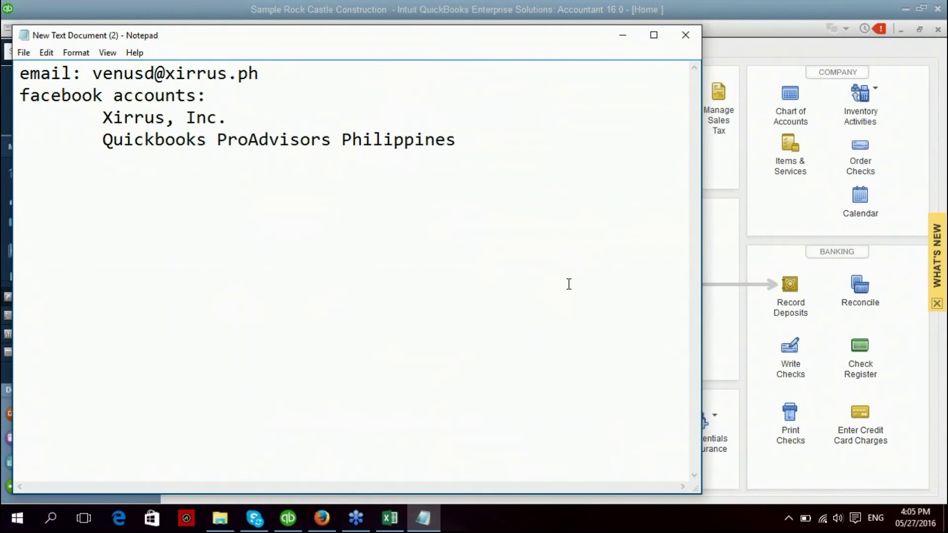